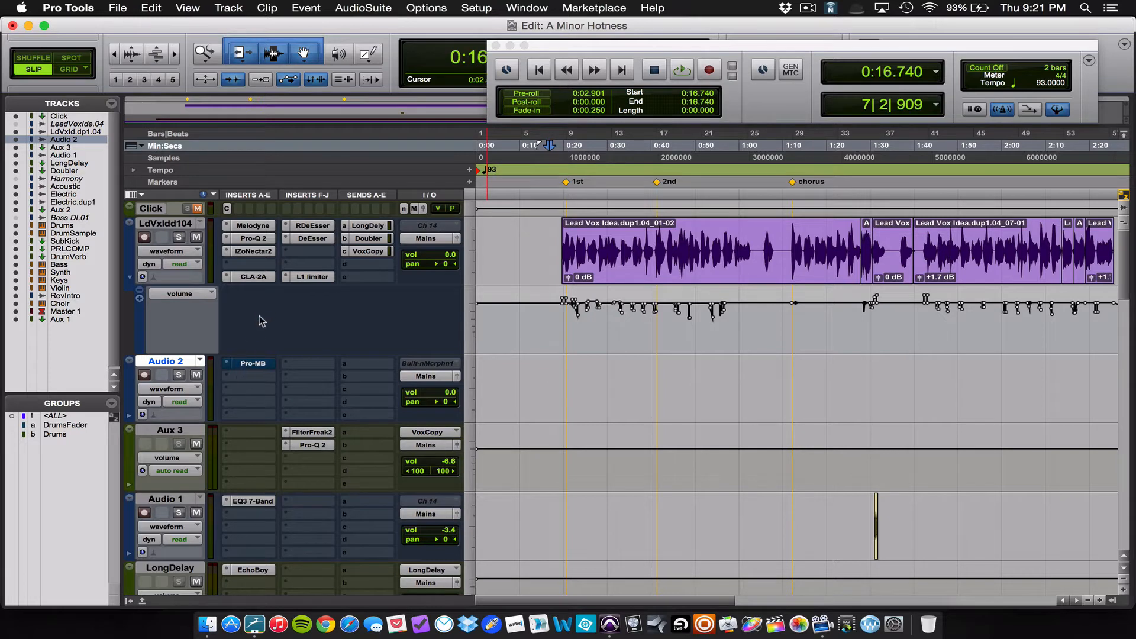
Step: Insert the Waves C4 (mono) plug-in in the empty slot between iZoNectar2 and CLA-2A on the LdVxIdd104 track
click(227, 260)
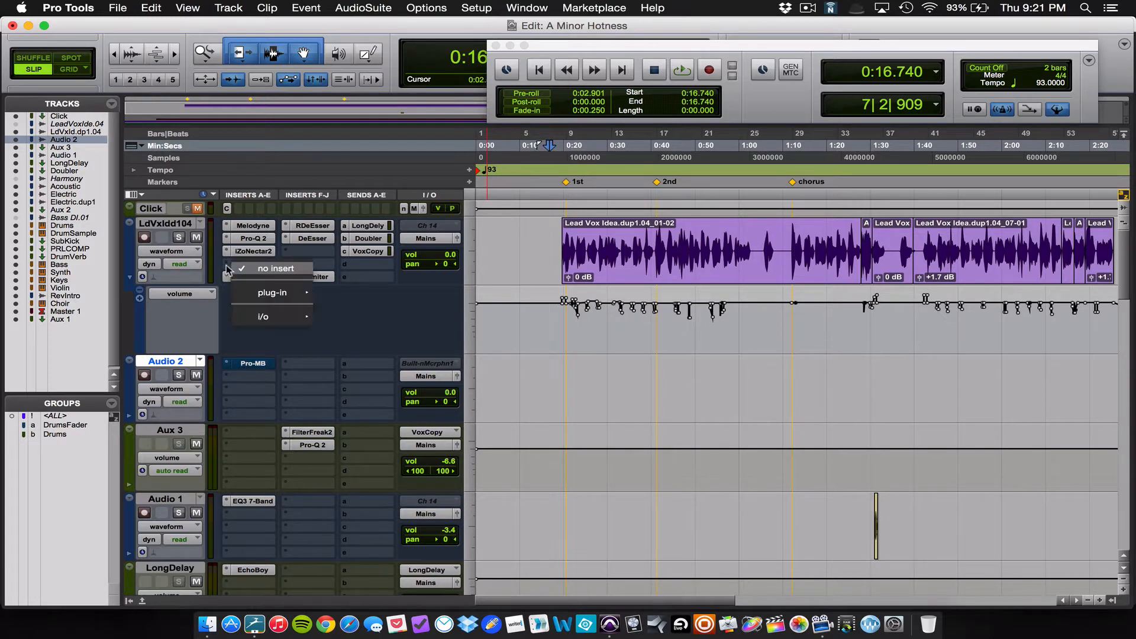
mouse_move(272, 292)
mouse_move(418, 417)
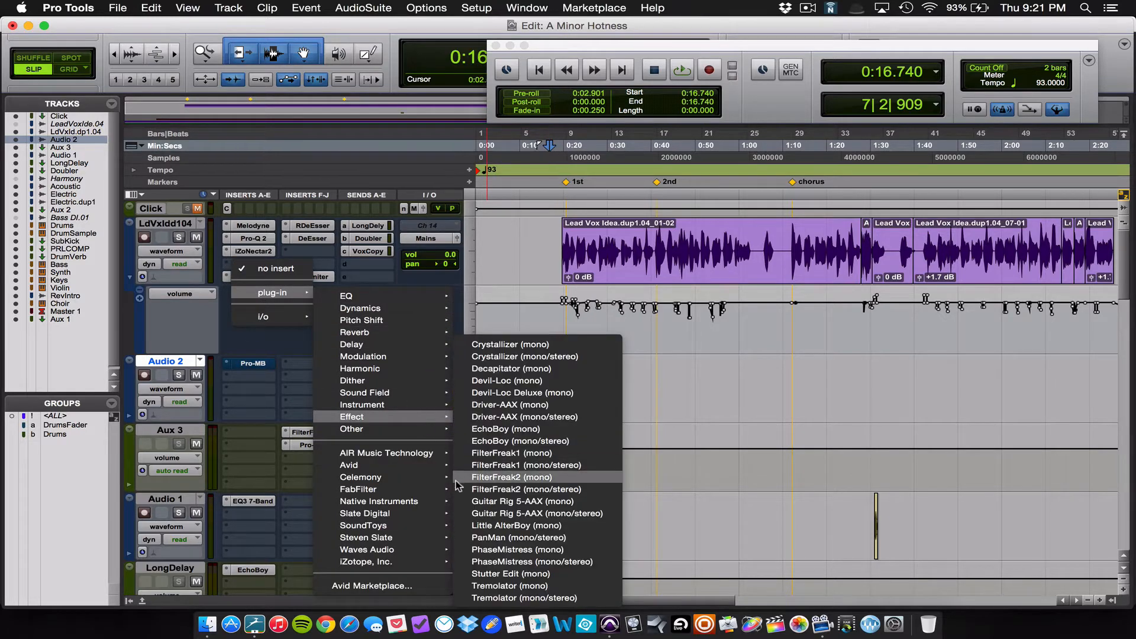
mouse_move(409, 491)
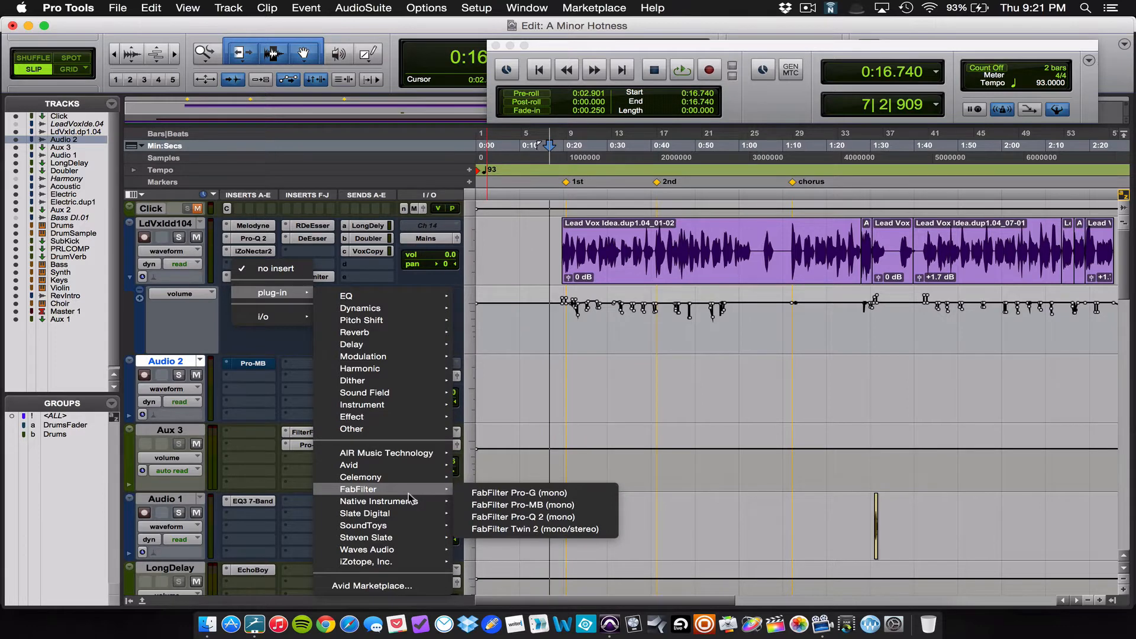
mouse_move(409, 550)
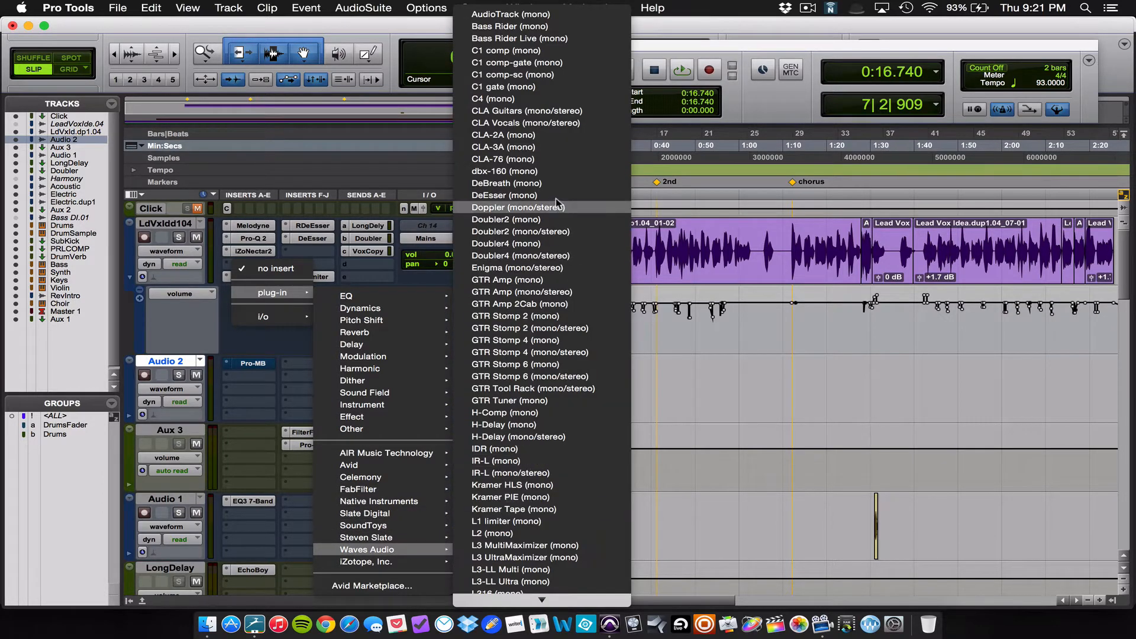
click(526, 97)
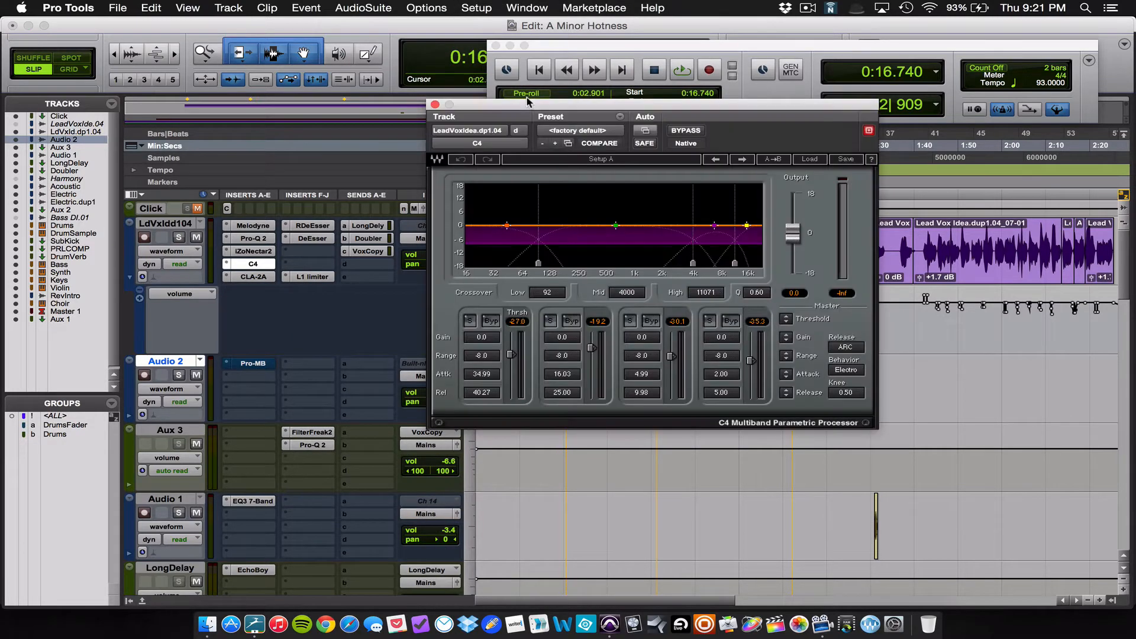
click(434, 105)
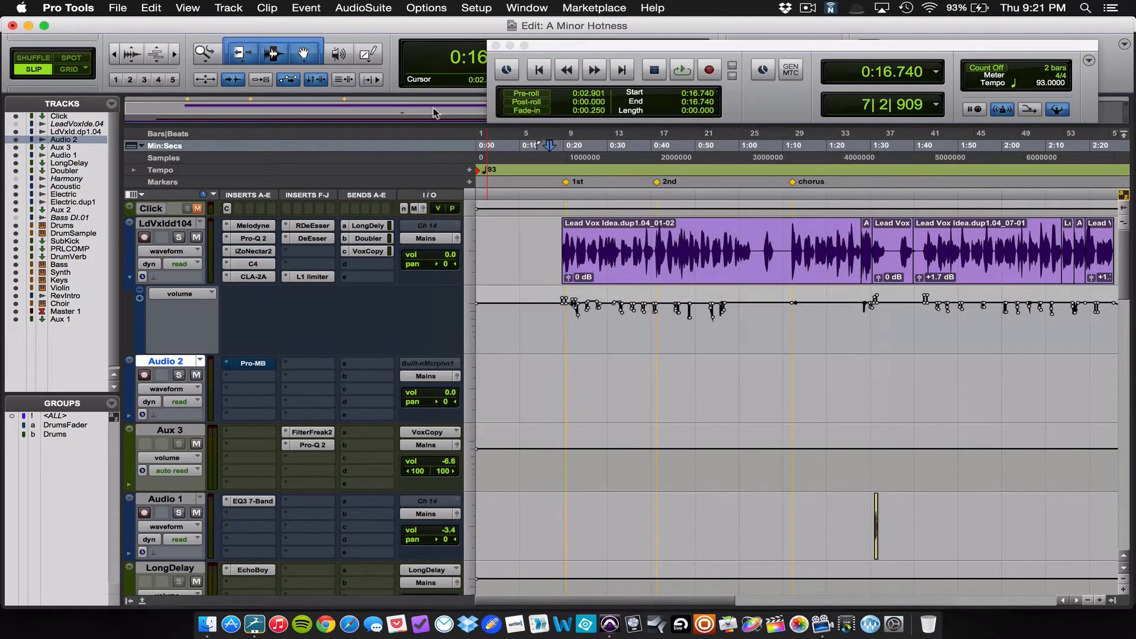
Step: Replace the C4 insert on the lead vocal track with FabFilter Pro-MB (mono) and move its window clear of the inserts
click(226, 263)
mouse_move(271, 265)
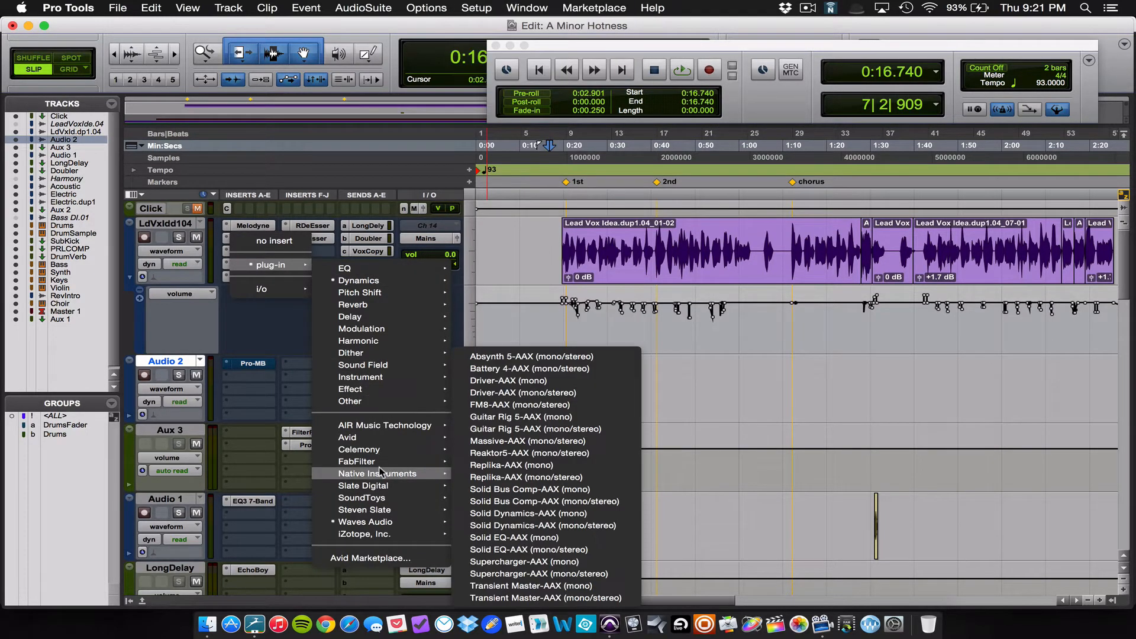
mouse_move(385, 461)
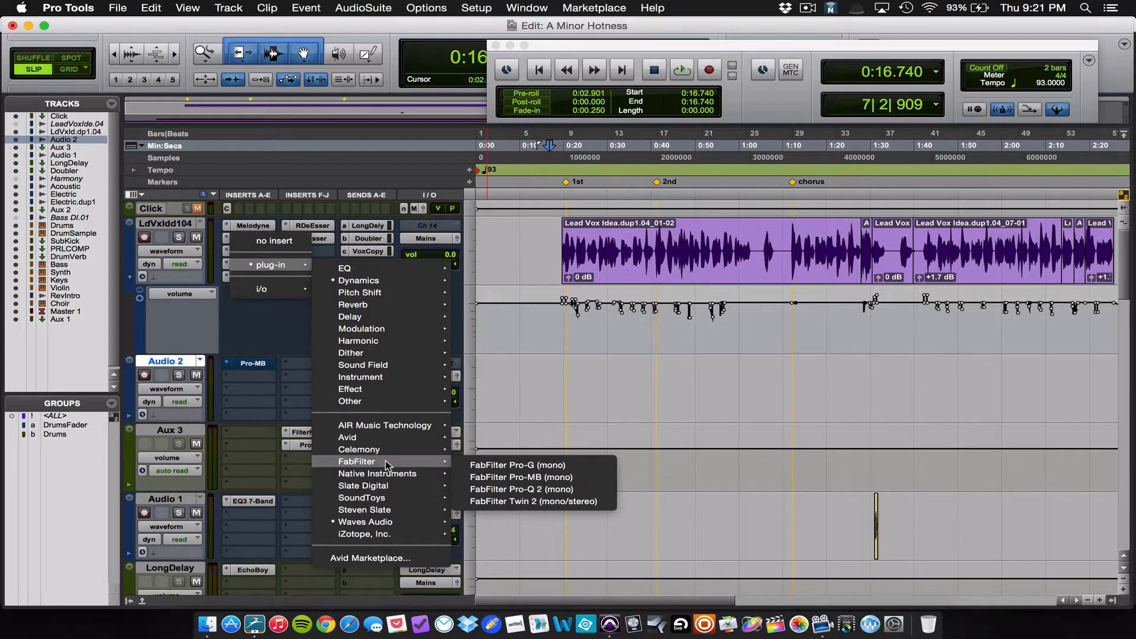
click(463, 478)
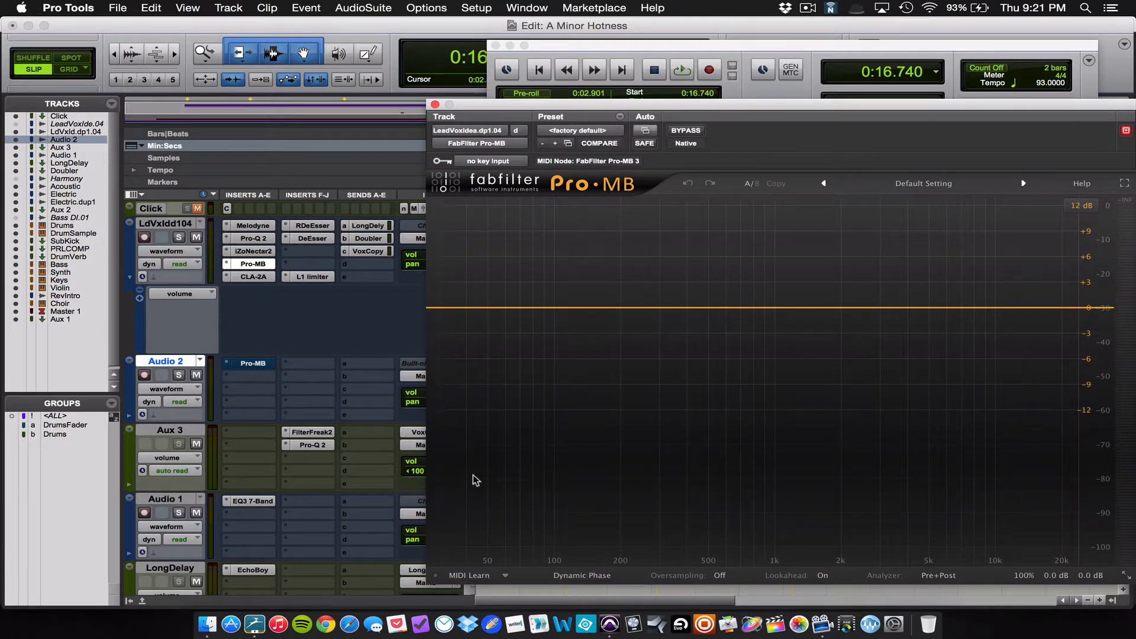
drag(538, 108, 406, 81)
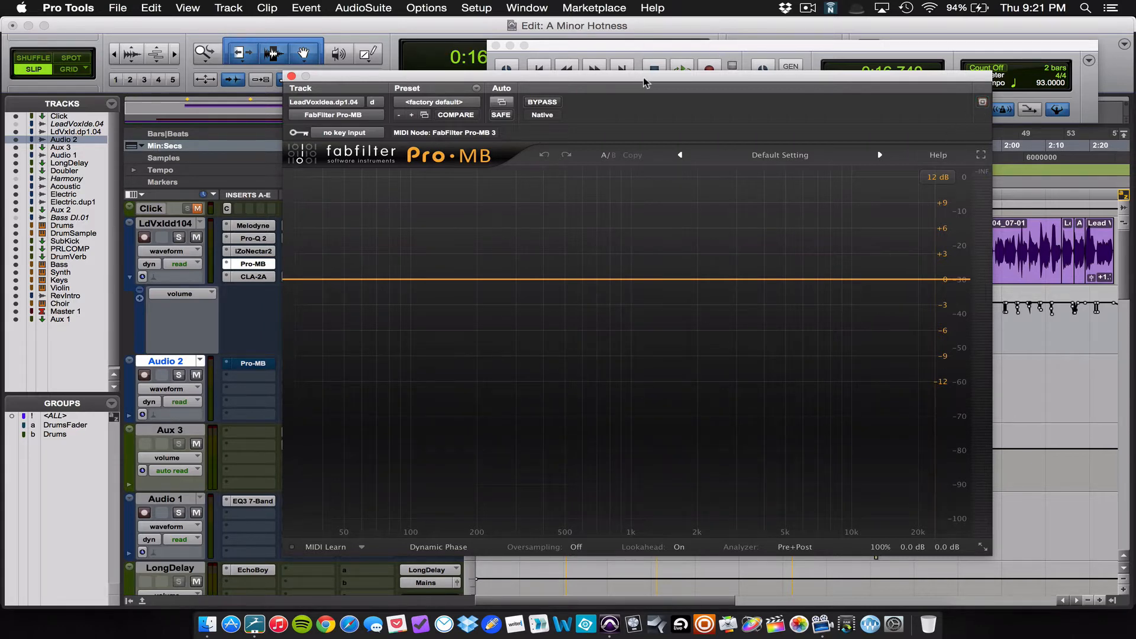
drag(644, 76, 781, 22)
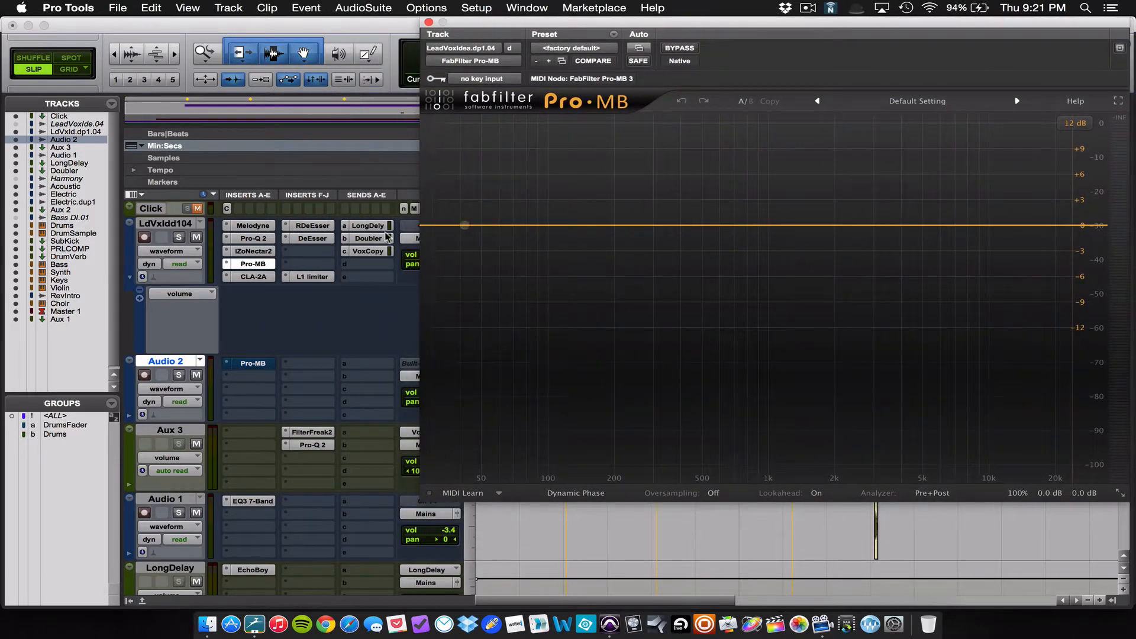
Step: View the lead vocal's Pro-Q 2 equalizer curve, and close both the Pro-Q 2 and Pro-MB windows
click(251, 238)
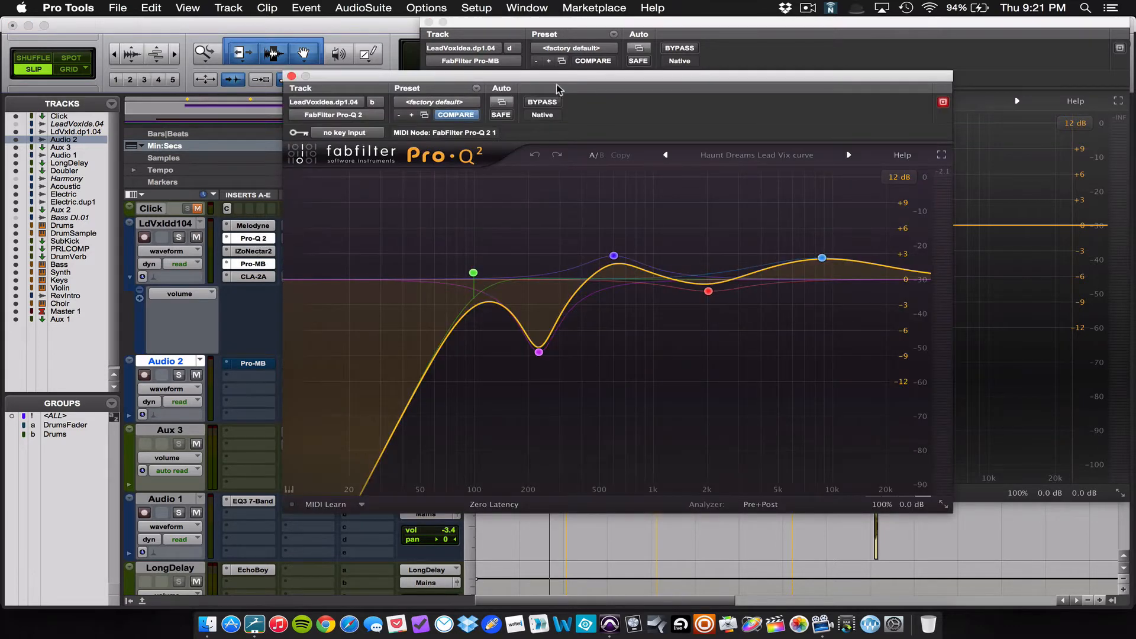
drag(563, 82, 527, 103)
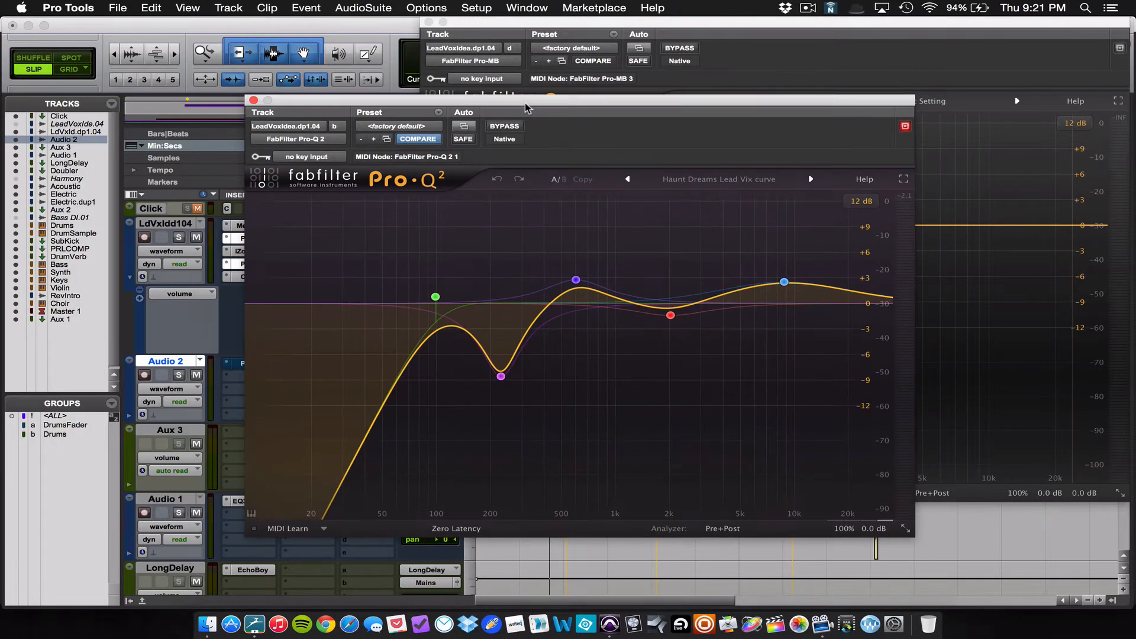
click(254, 96)
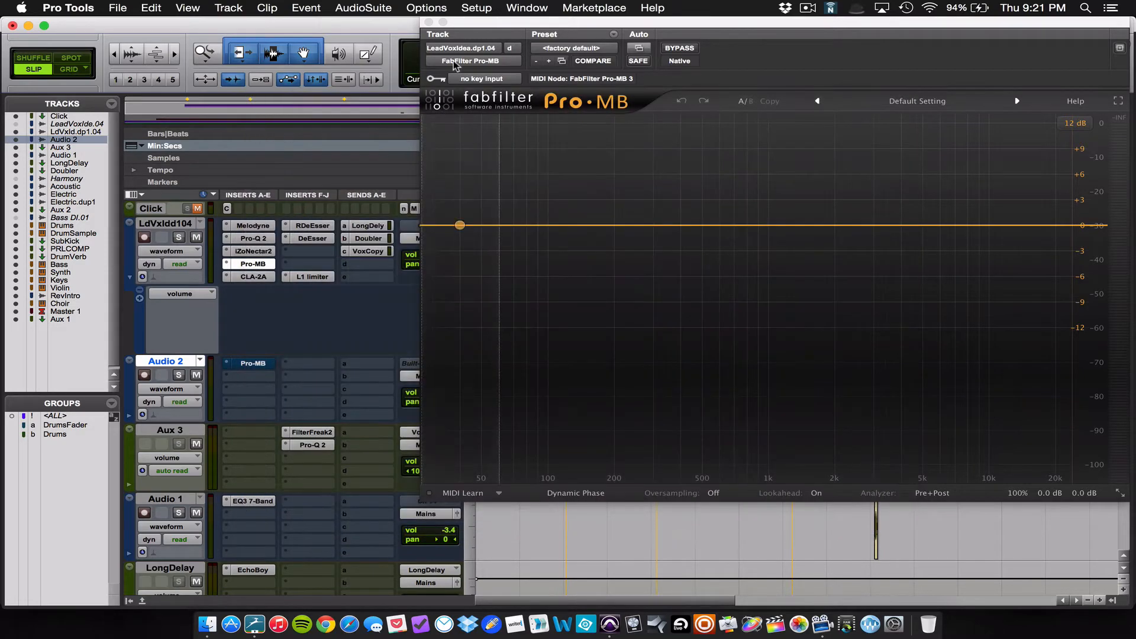
click(427, 23)
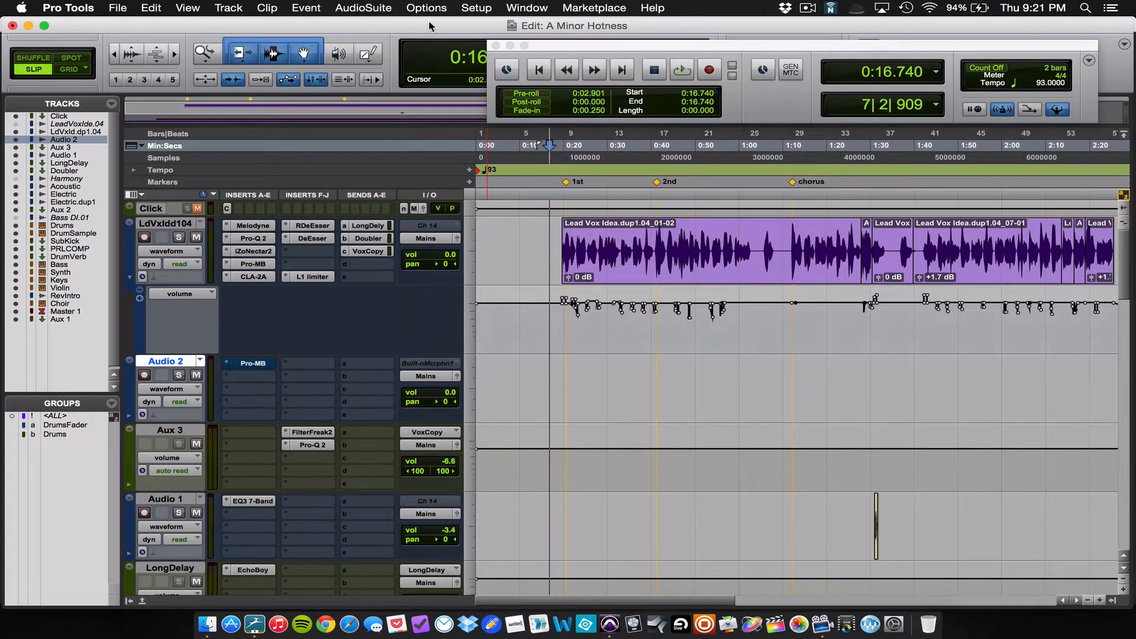
Step: Play the session from the beginning with the system volume raised, and dismiss the error dialog
key(Return)
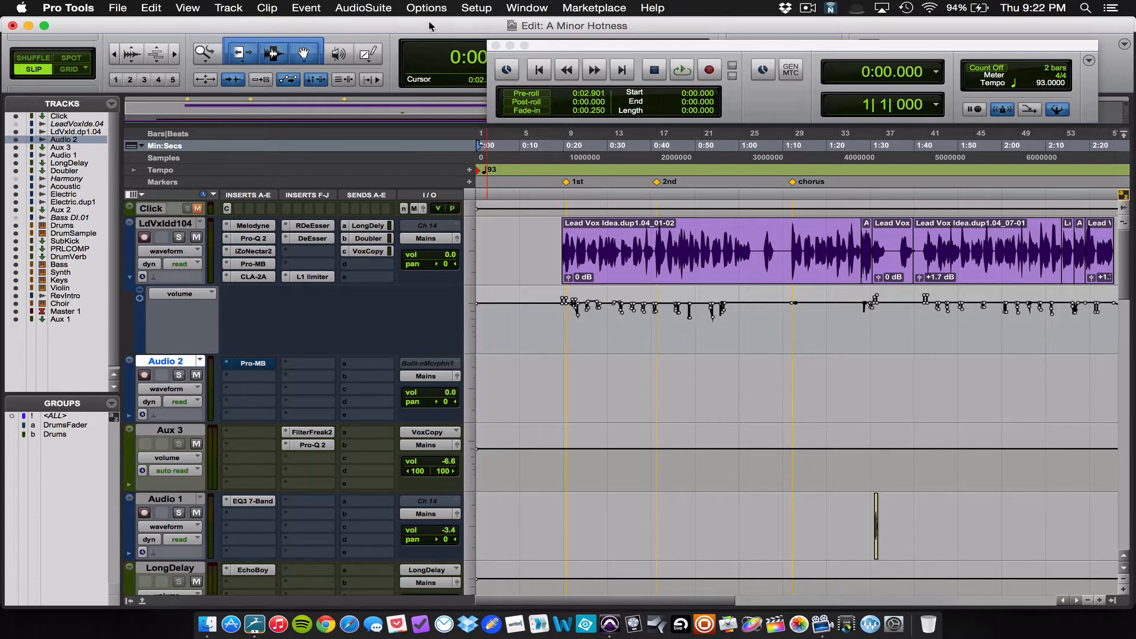
key(XF86AudioRaiseVolume)
key(space)
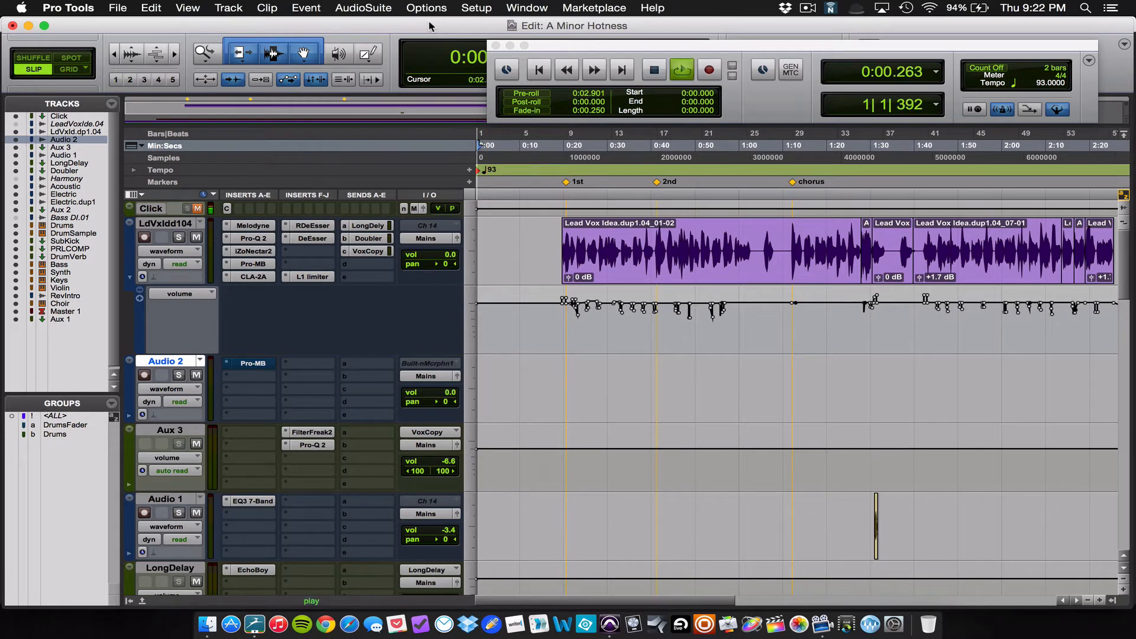
key(XF86AudioRaiseVolume)
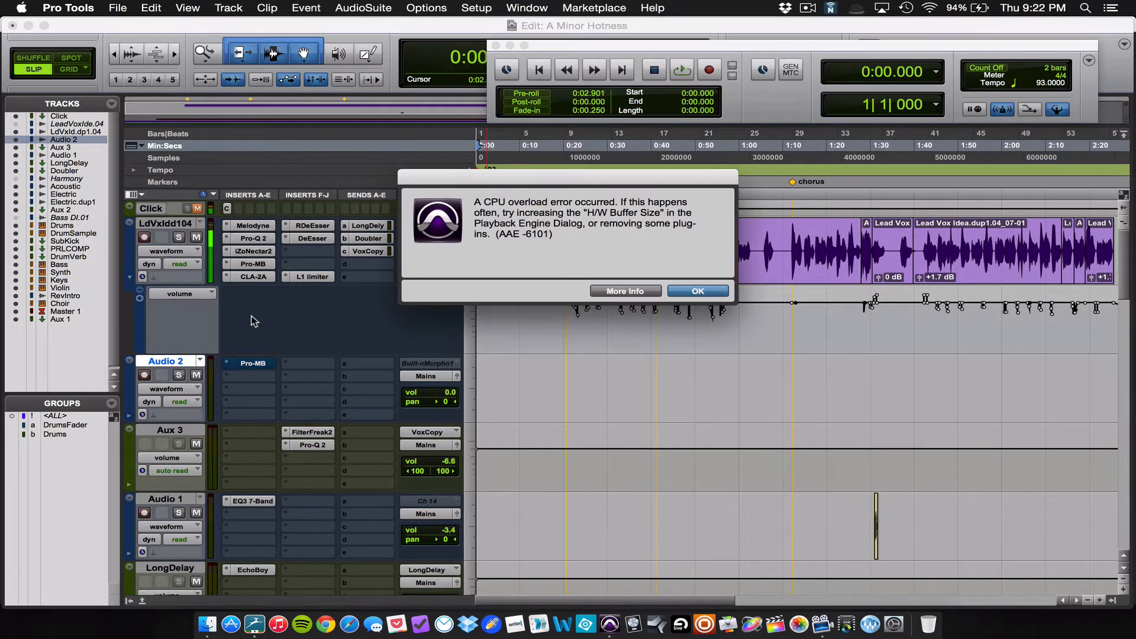
click(691, 292)
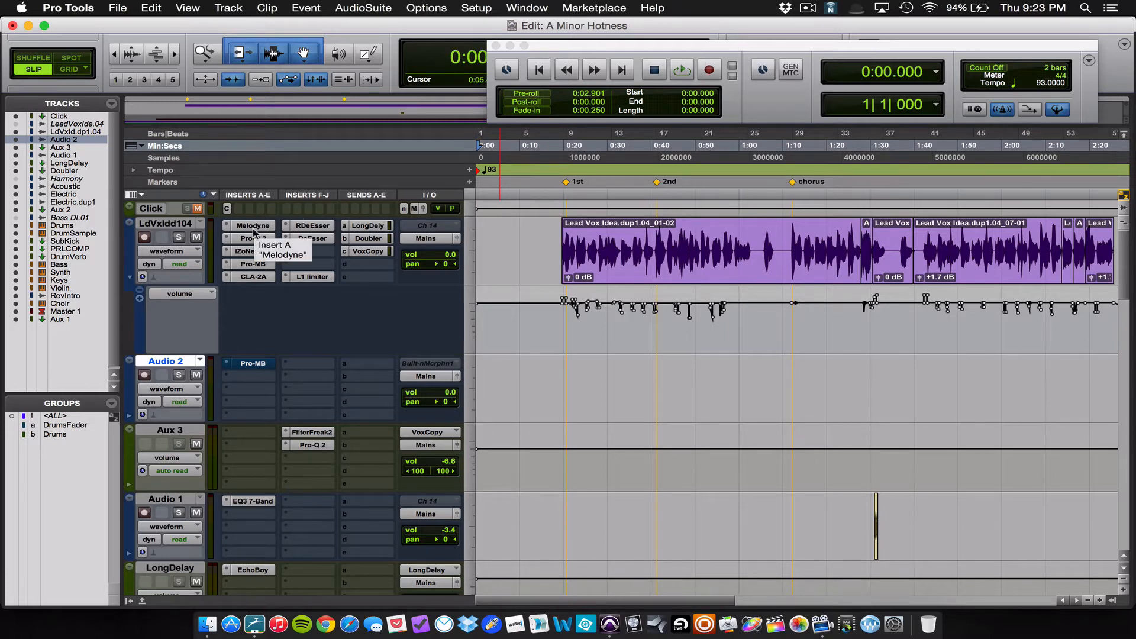
Step: Open the lead vocal's Pro-Q 2 equalizer and move its window so the track's inserts remain accessible
click(299, 277)
click(254, 95)
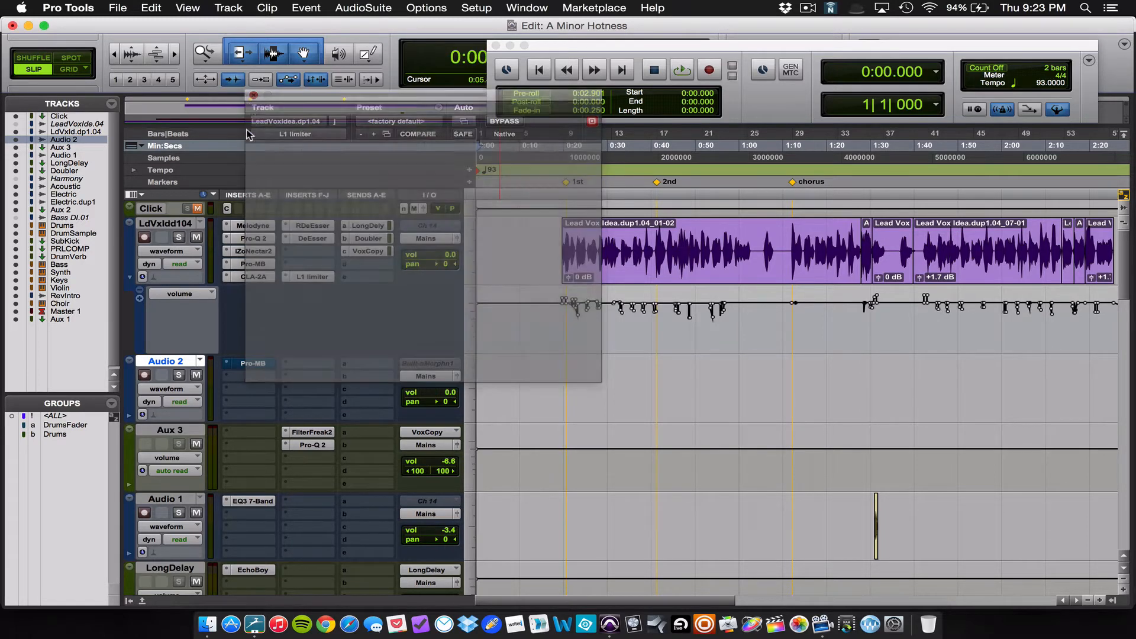
click(247, 238)
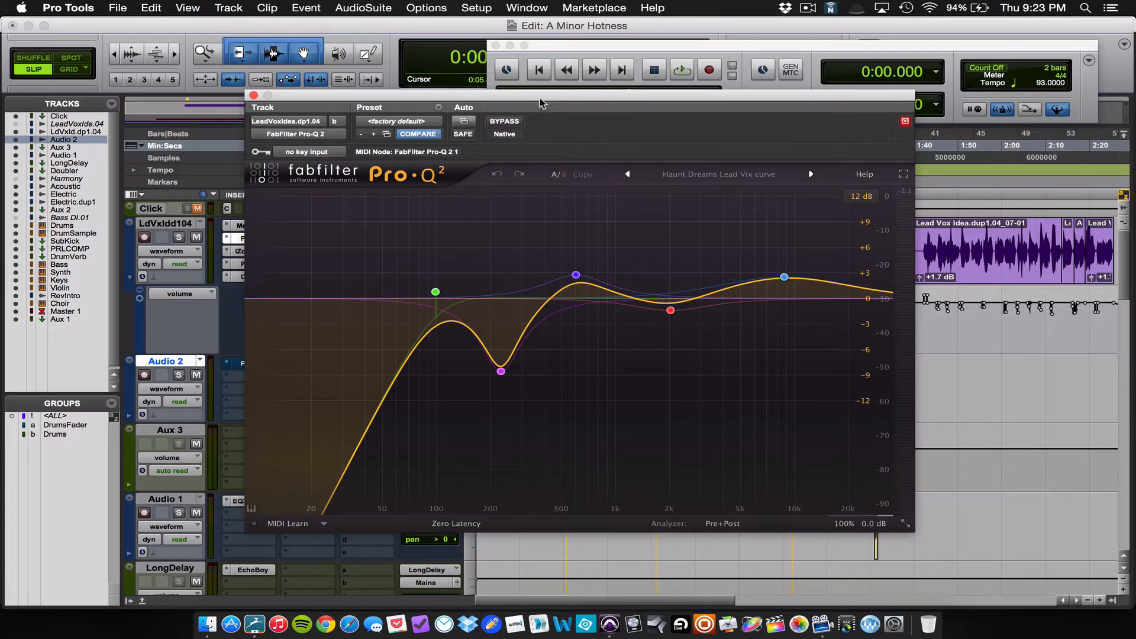
drag(543, 97, 704, 113)
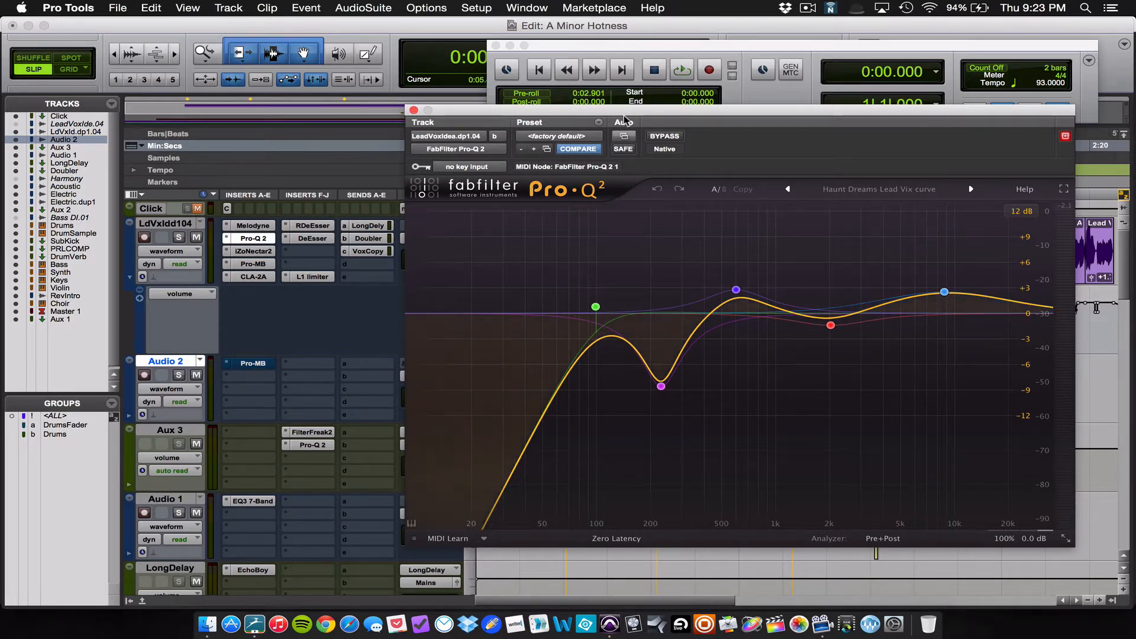
Step: Bypass Pro-Q 2, iZoNectar2, Pro-MB, CLA-2A, RDeEsser, DeEsser and L1 limiter on the lead vocal track, leaving Melodyne active
click(650, 137)
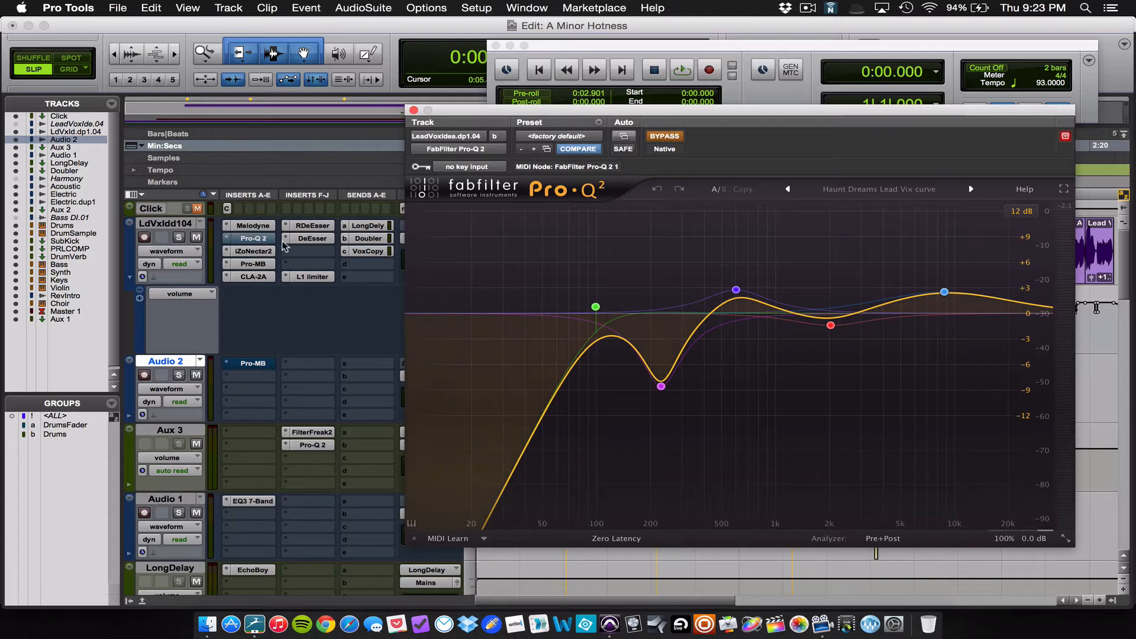
super+click(268, 252)
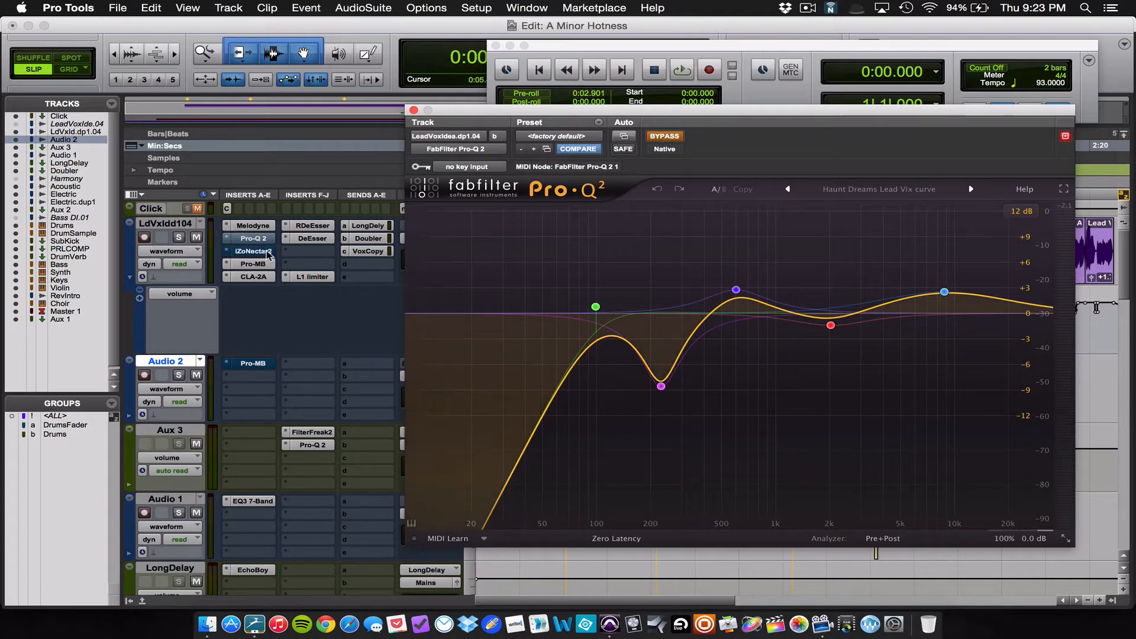
super+click(263, 265)
super+click(264, 275)
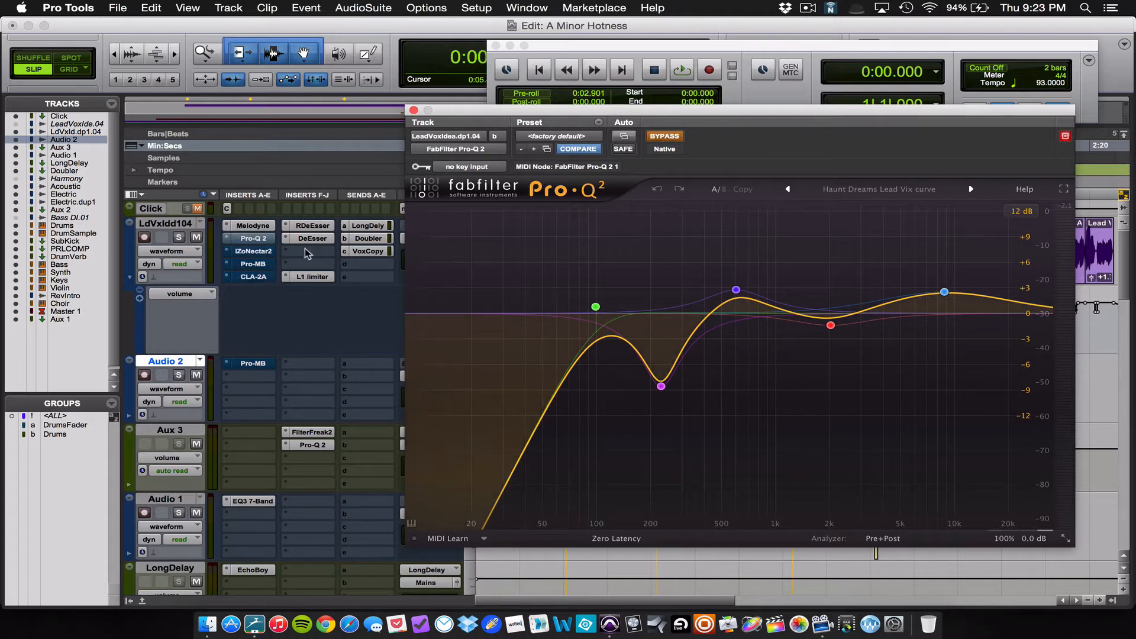
super+click(313, 227)
super+click(311, 240)
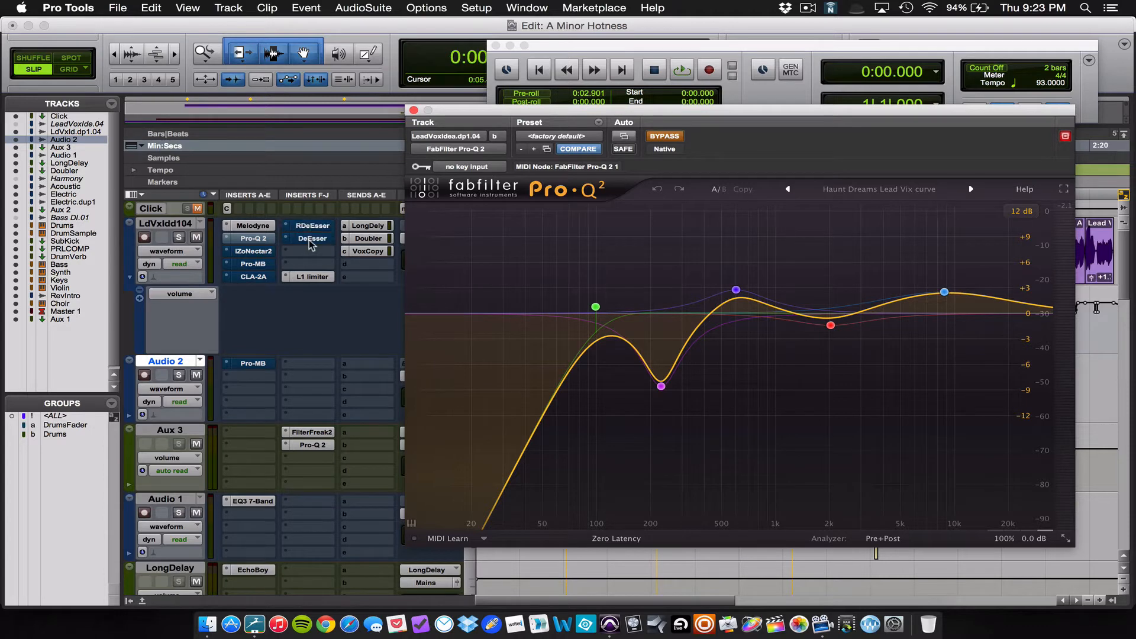
super+click(314, 275)
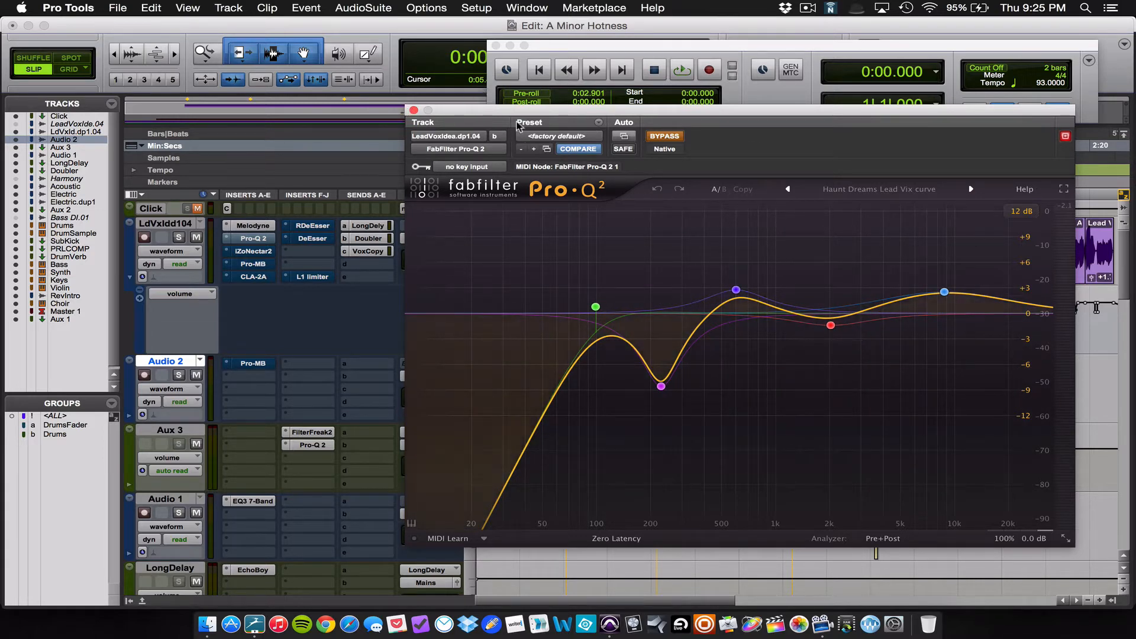
Step: Reactivate the lead vocal's L1 limiter and select the clip Lead Vox Idea.dup1.04_01-02 as the playback range
drag(507, 115, 484, 183)
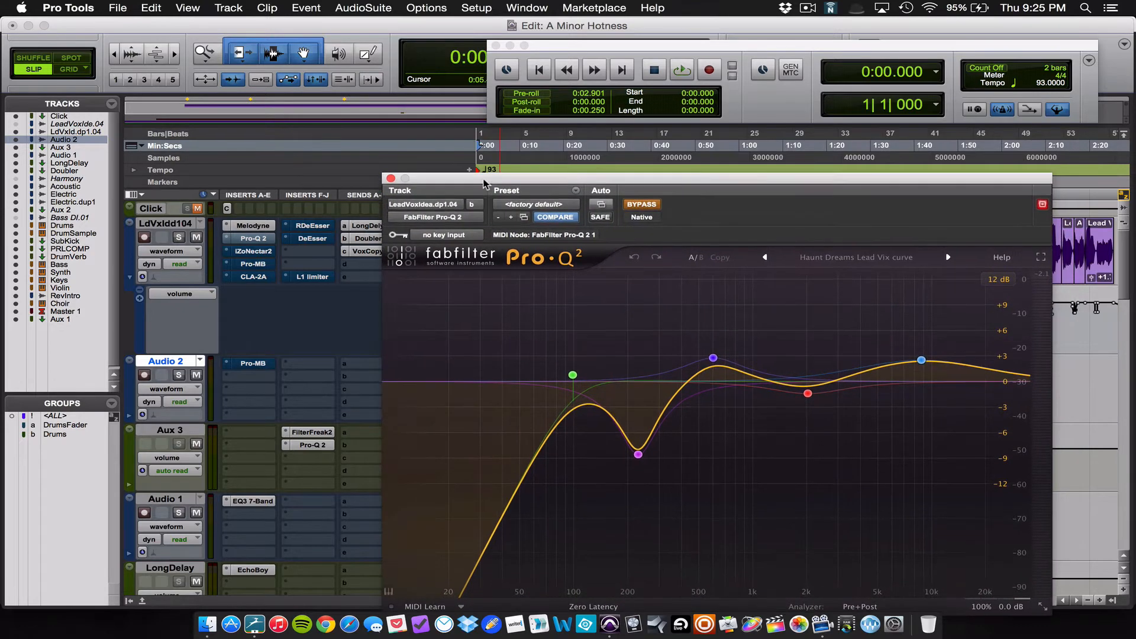
super+click(312, 276)
drag(625, 184, 583, 271)
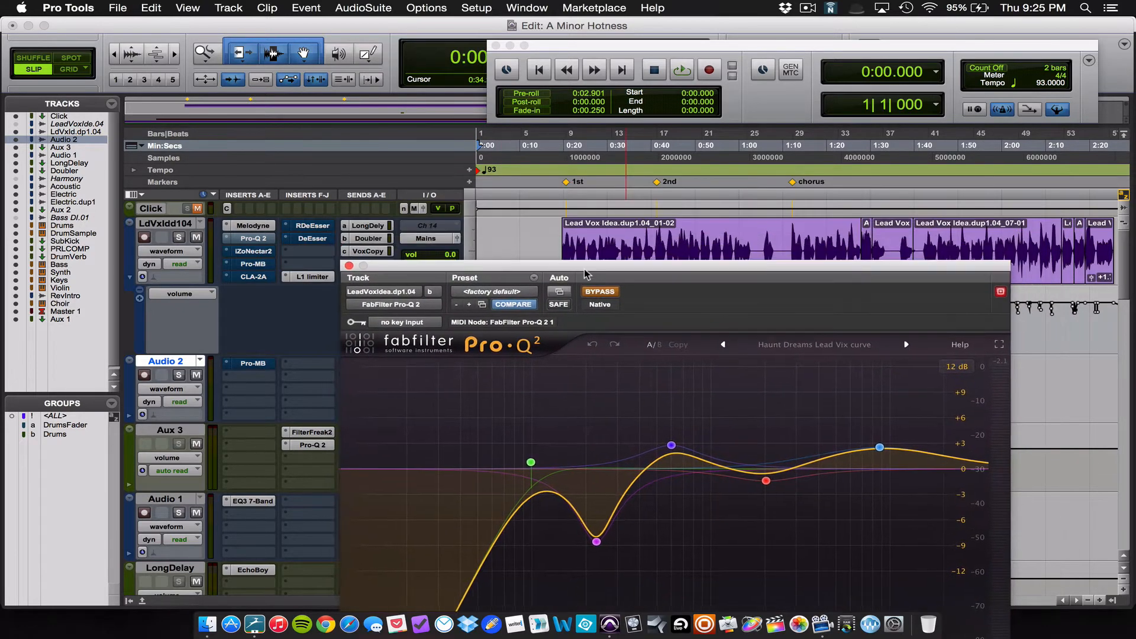
double_click(608, 247)
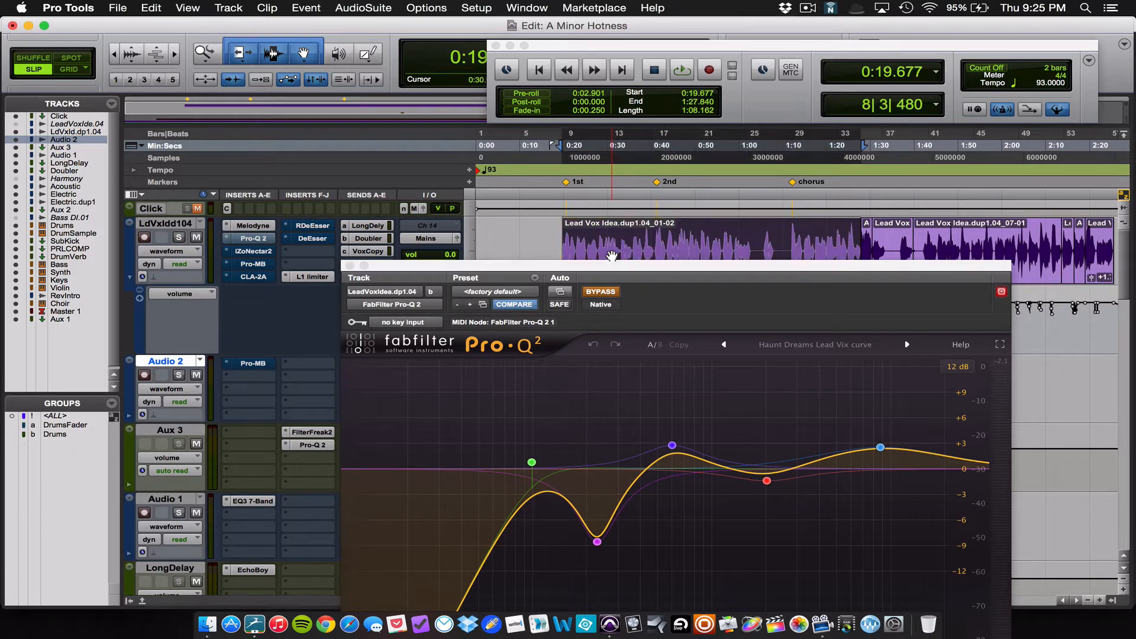
drag(614, 262, 613, 166)
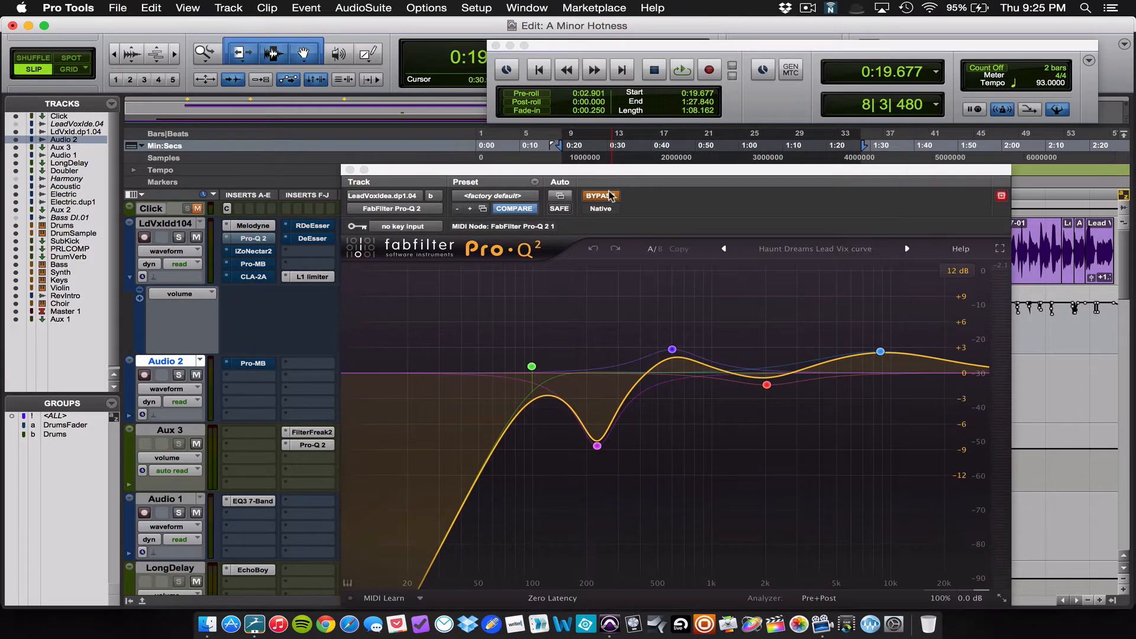
Step: Solo the lead vocal during playback, take Pro-Q 2 out of bypass to hear its effect, and stop playback
key(space)
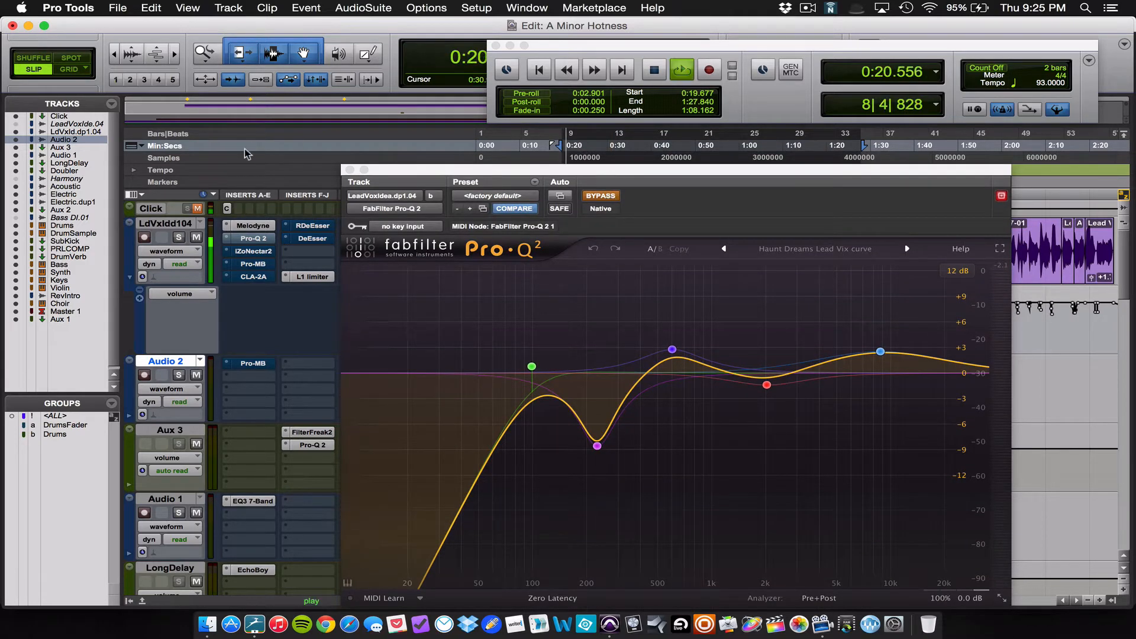
click(179, 237)
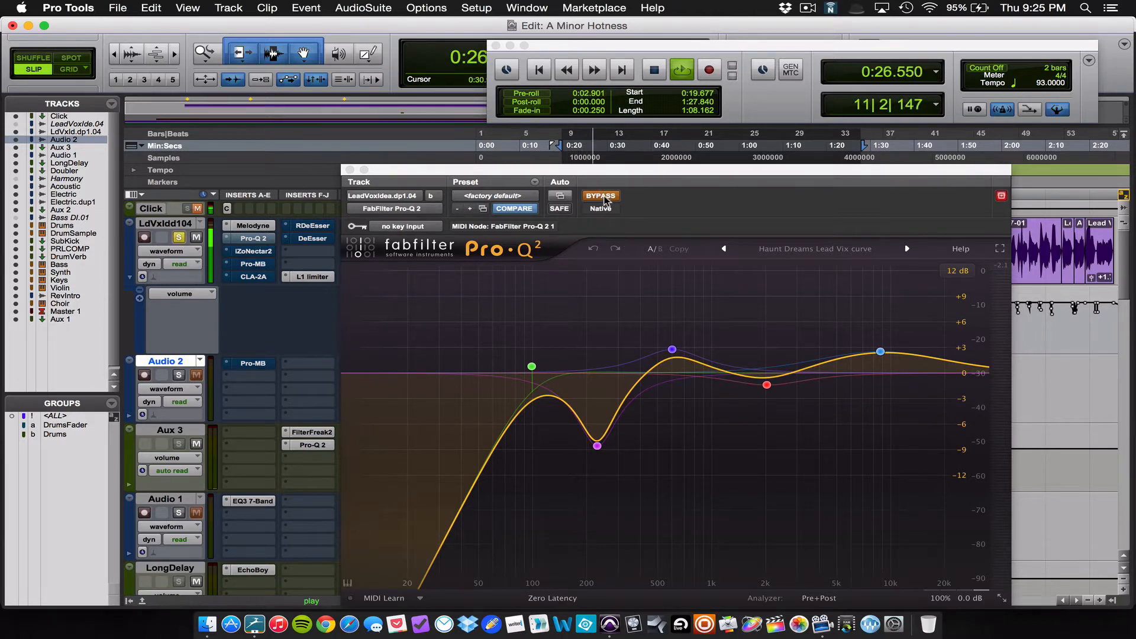
click(601, 195)
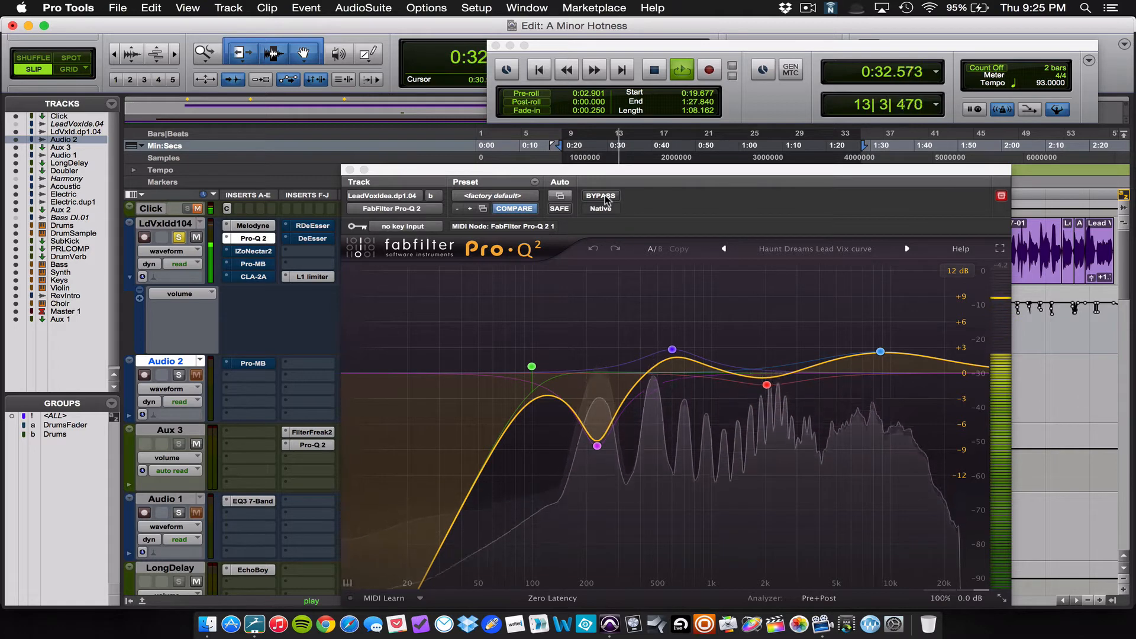
key(space)
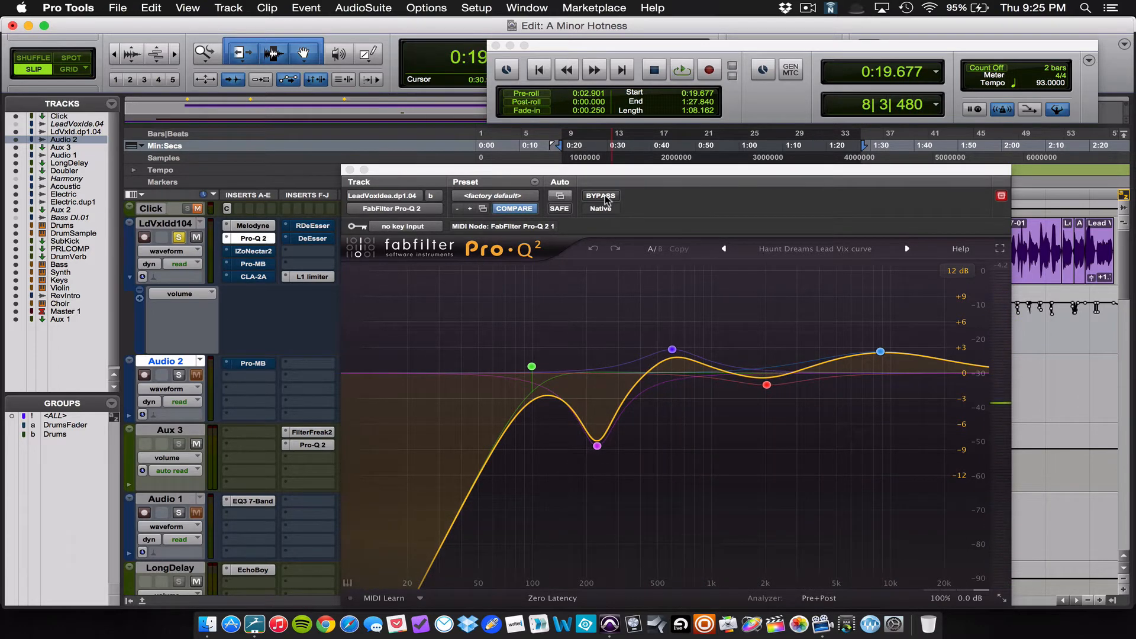
Step: Play the soloed lead vocal, compare it with Pro-Q 2 active and bypassed, stop playback, and leave Pro-Q 2 active
key(space)
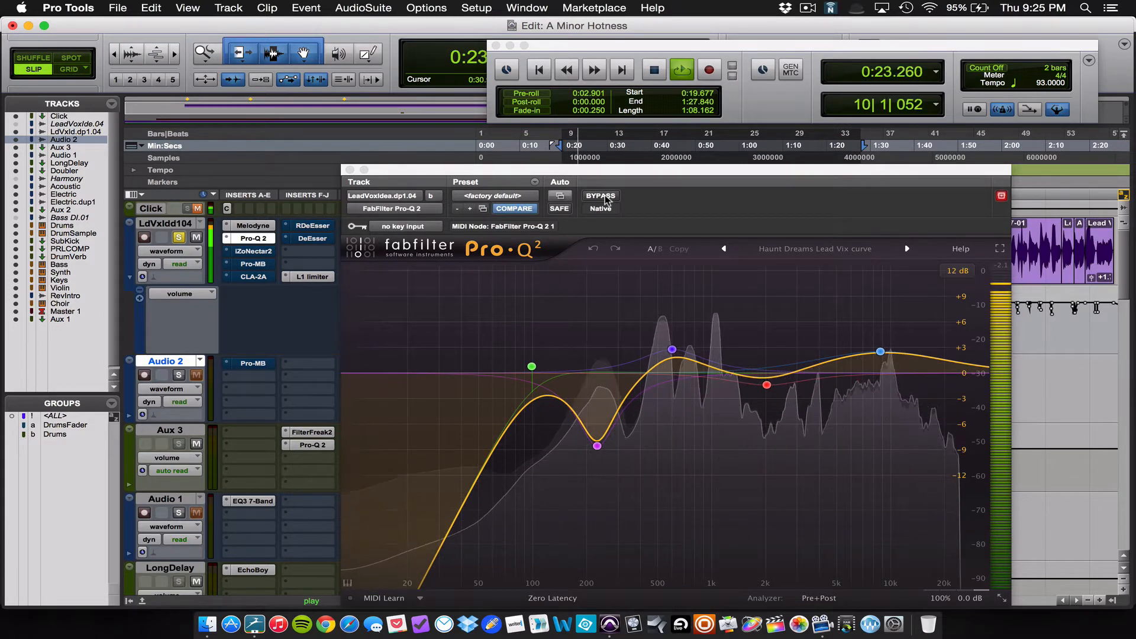
click(600, 196)
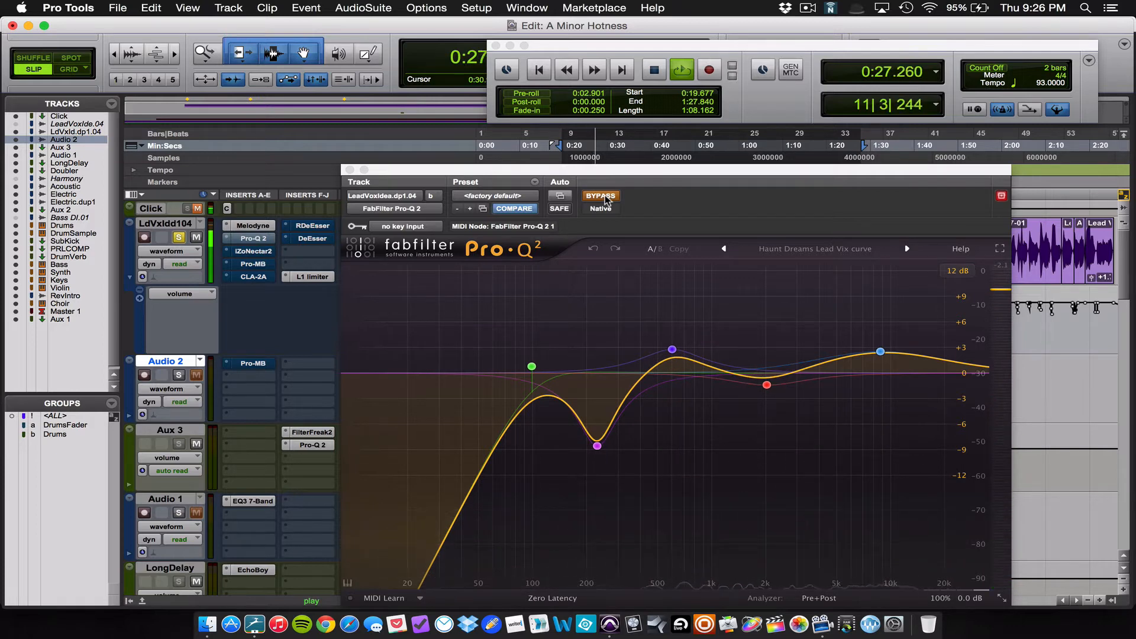
key(space)
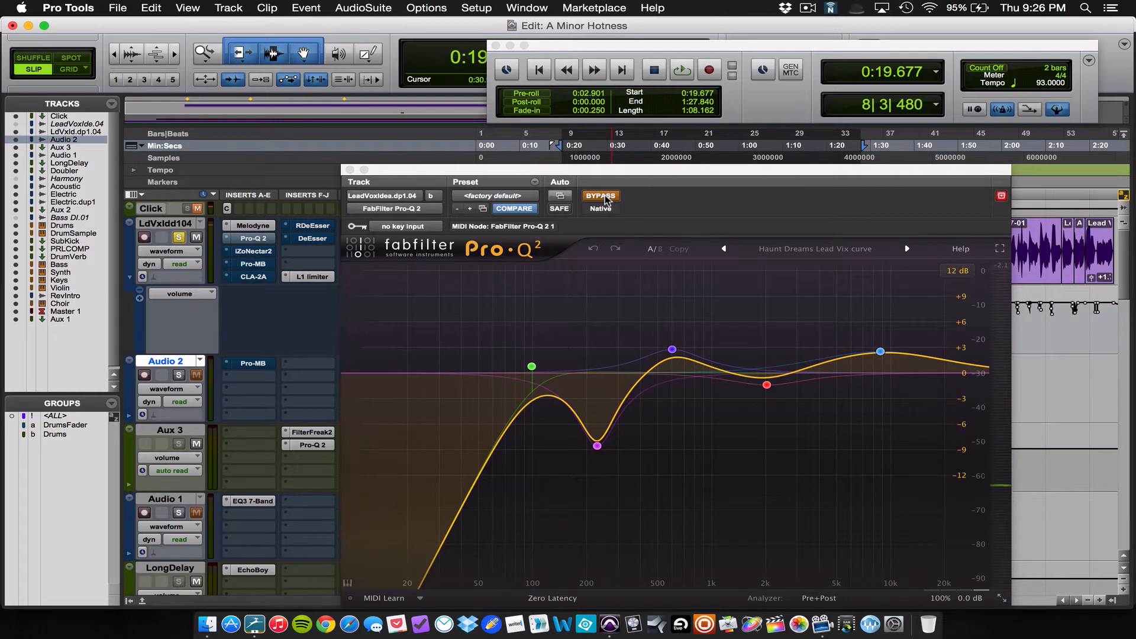
click(600, 196)
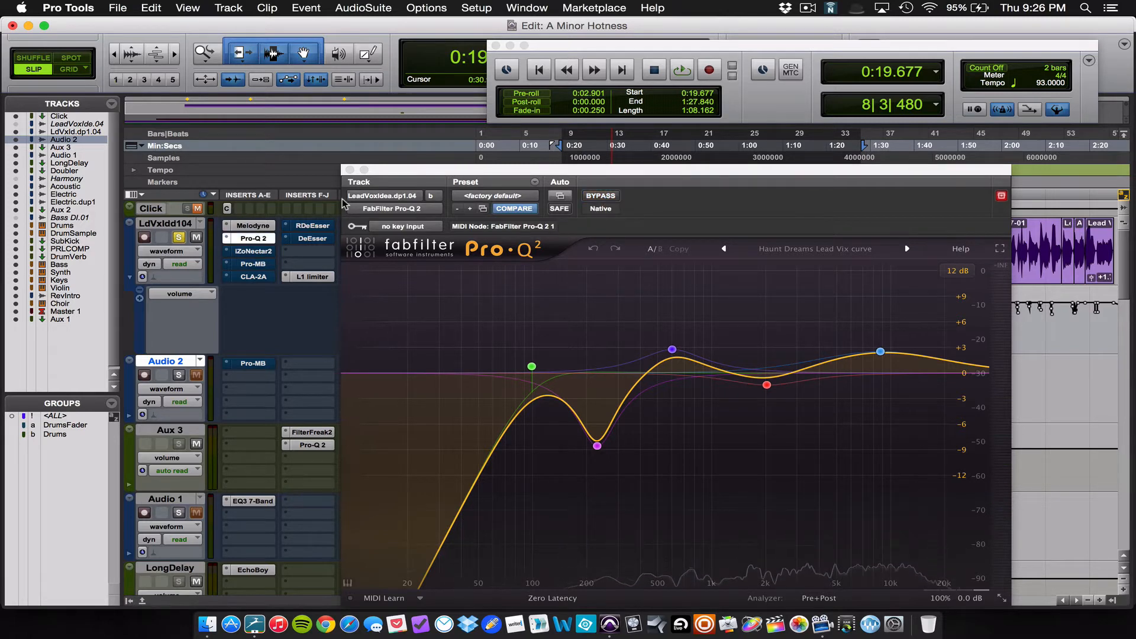
Step: Close Pro-Q 2, open the lead vocal's iZoNectar2 insert, and display its EQ module with the preset manager dismissed
click(354, 171)
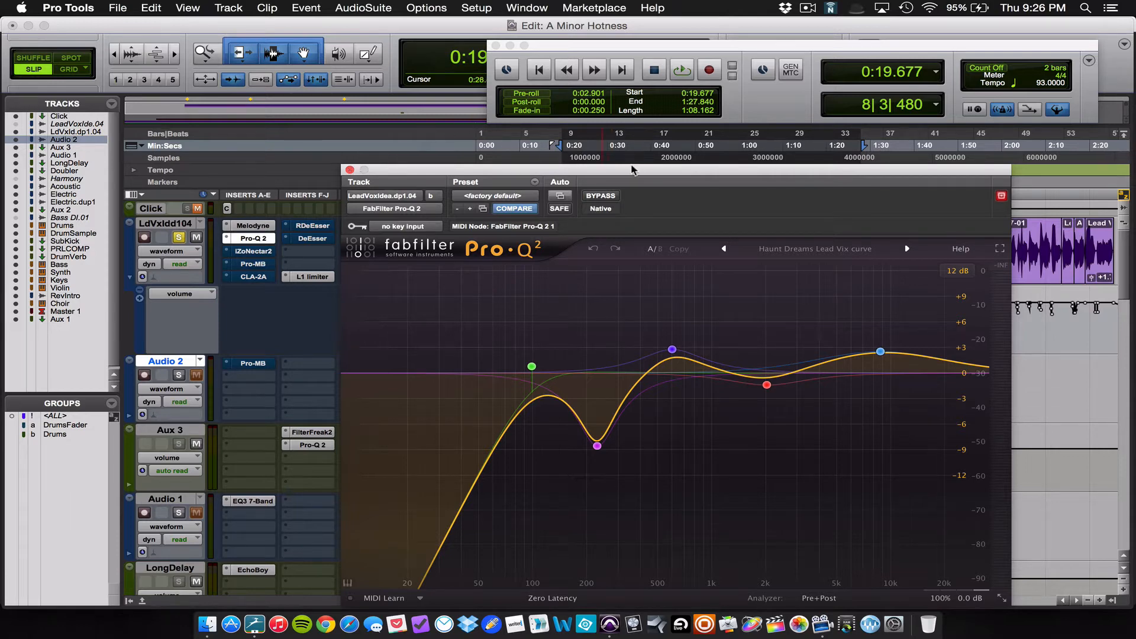
drag(637, 171, 641, 163)
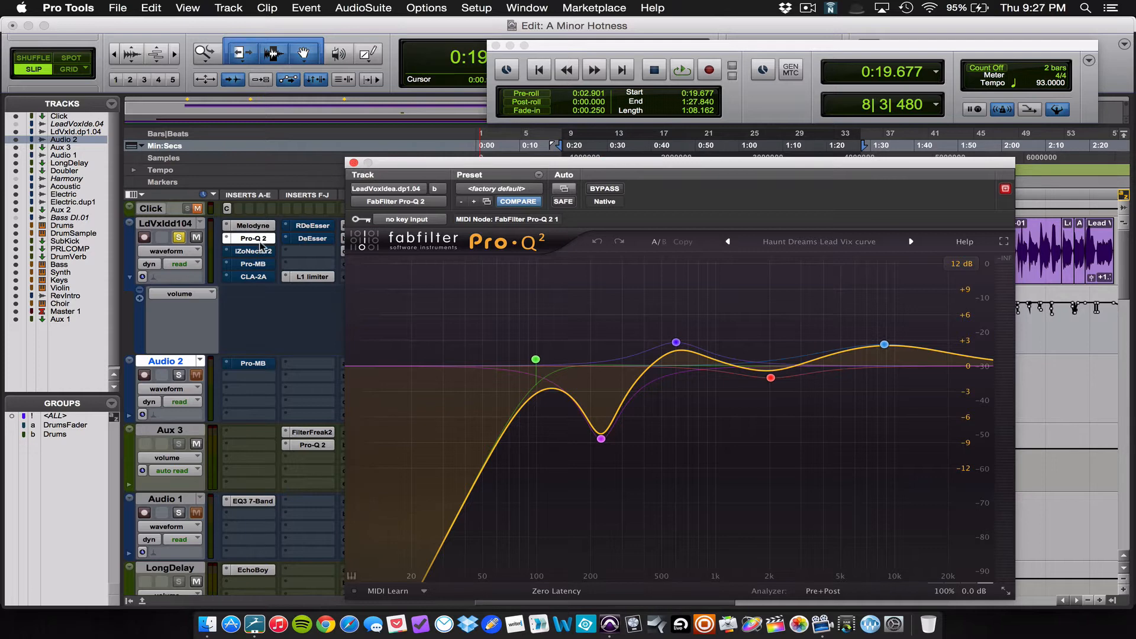
click(353, 164)
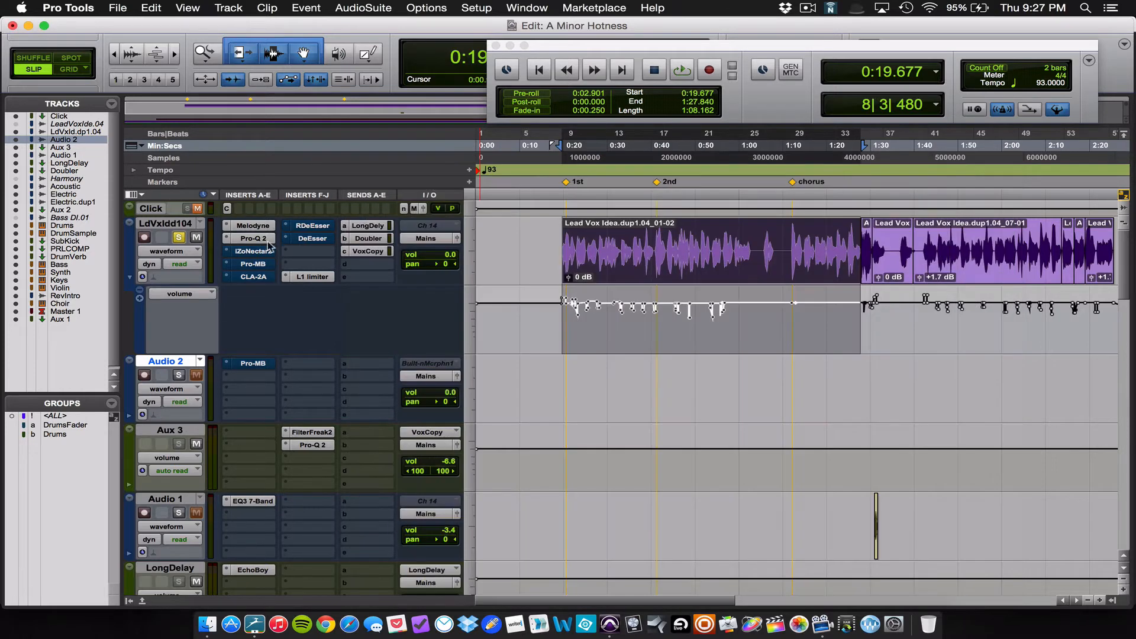
click(253, 251)
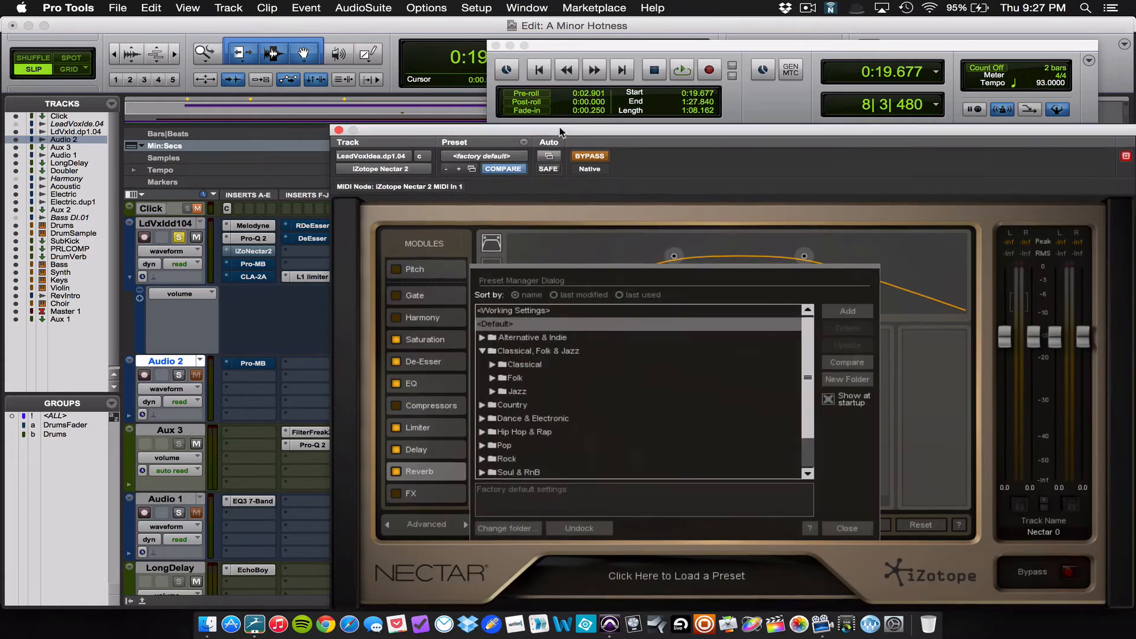
drag(559, 132, 546, 113)
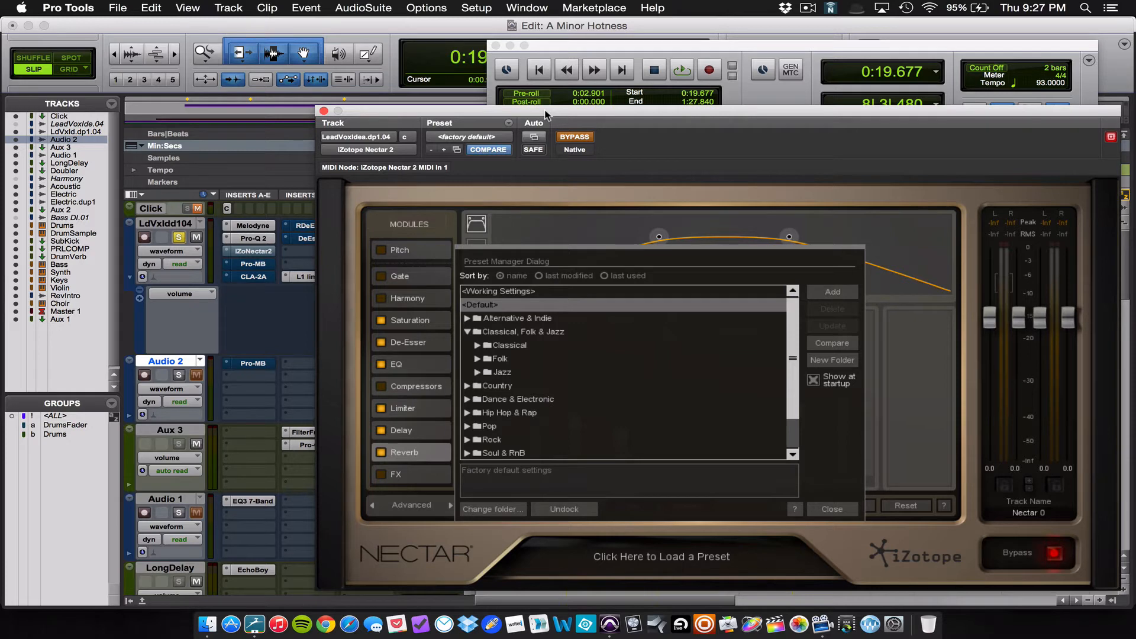
click(428, 363)
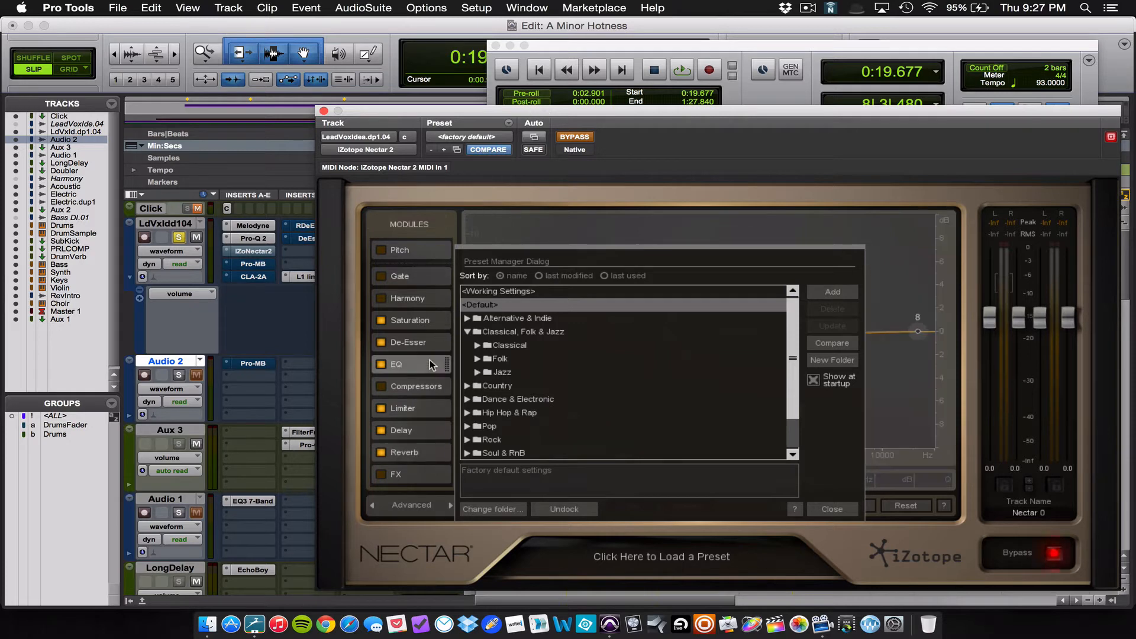
click(832, 511)
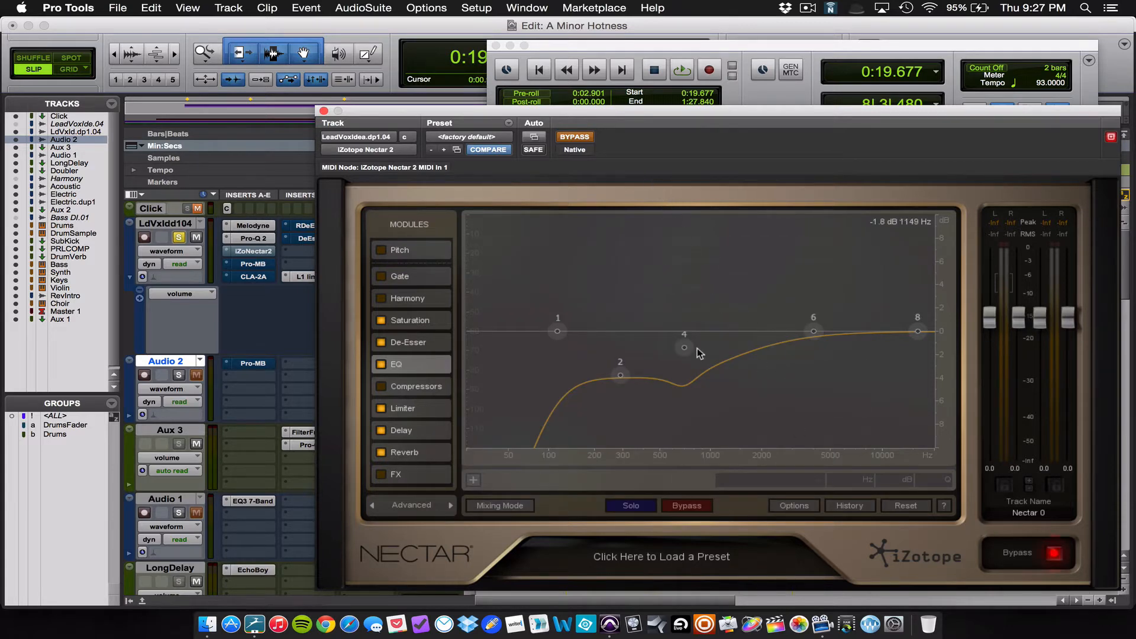
Step: Take iZotope Nectar 2 out of bypass, compare its active and bypassed sound during playback, then stop with it active
click(577, 140)
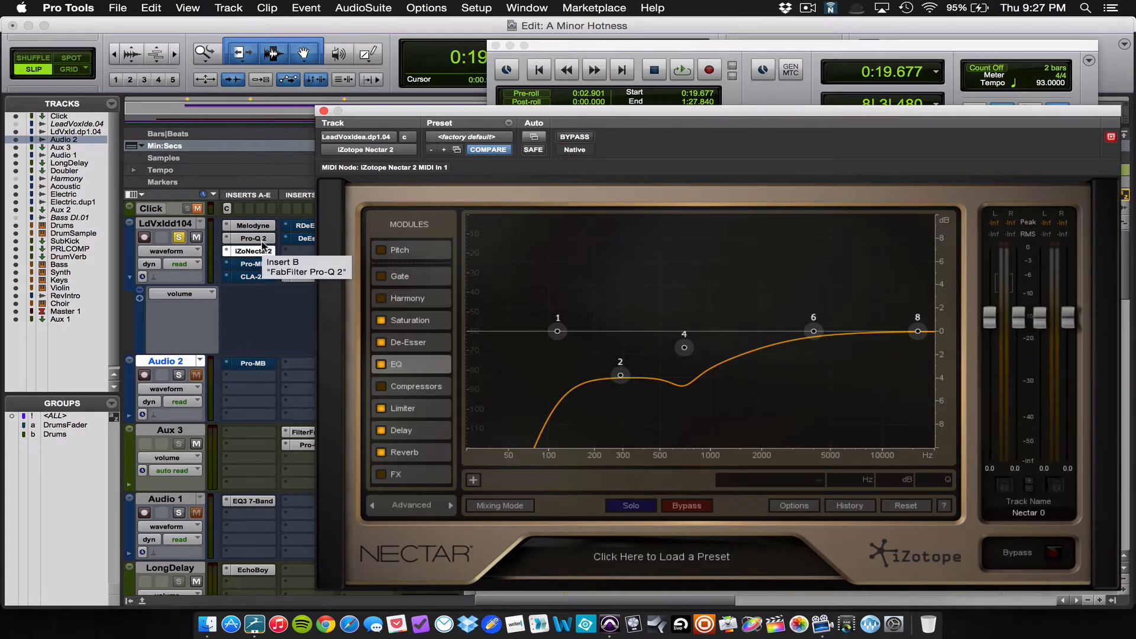
key(space)
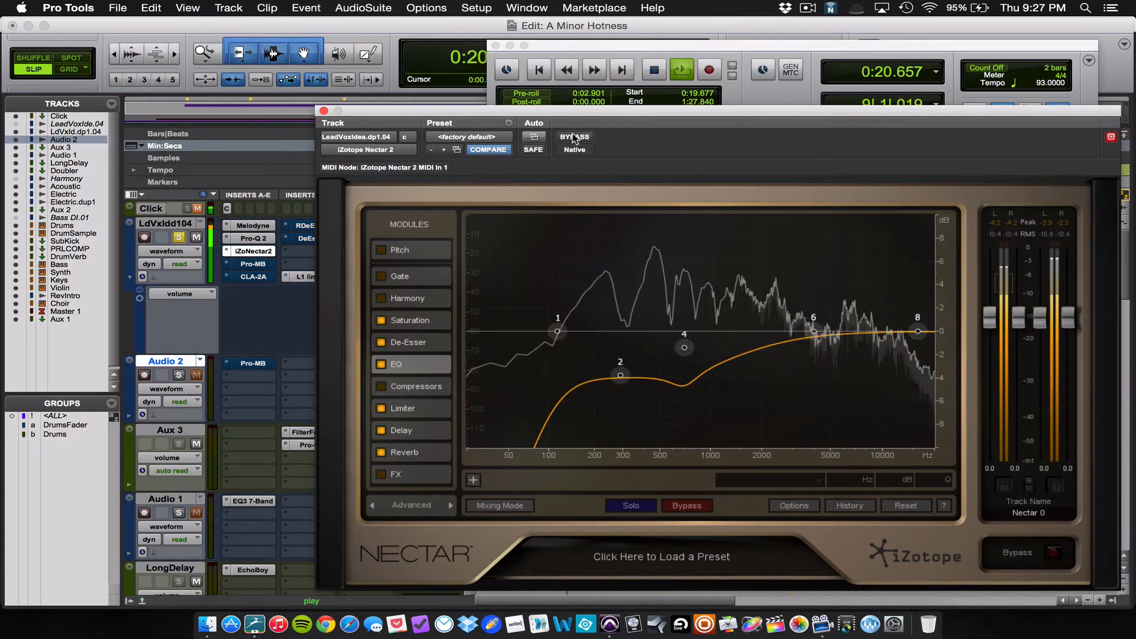
click(572, 139)
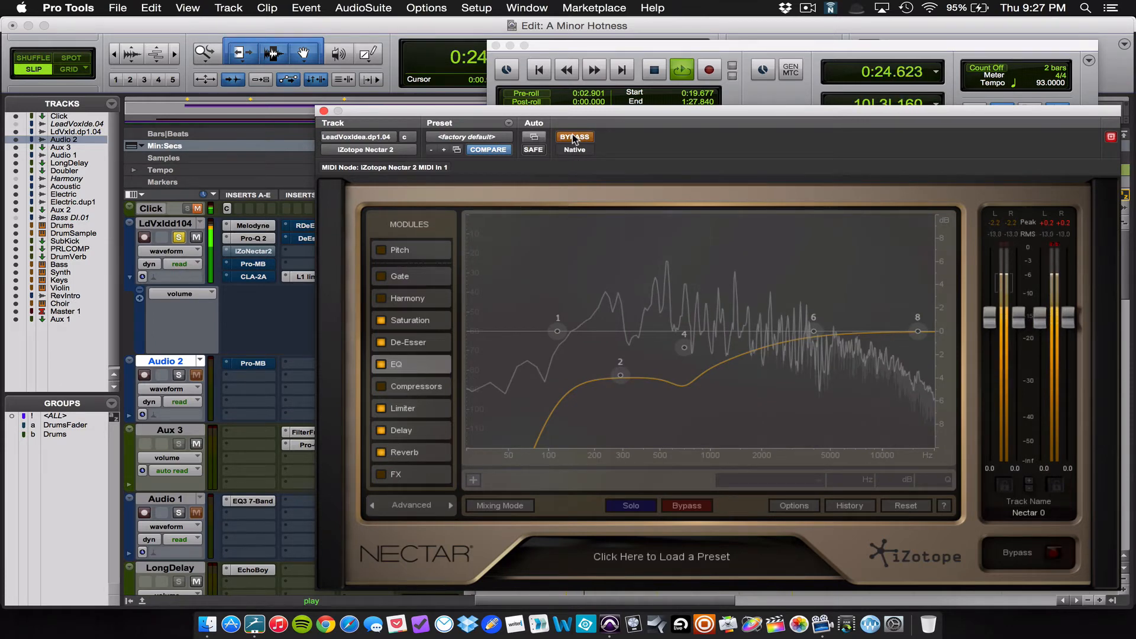
key(space)
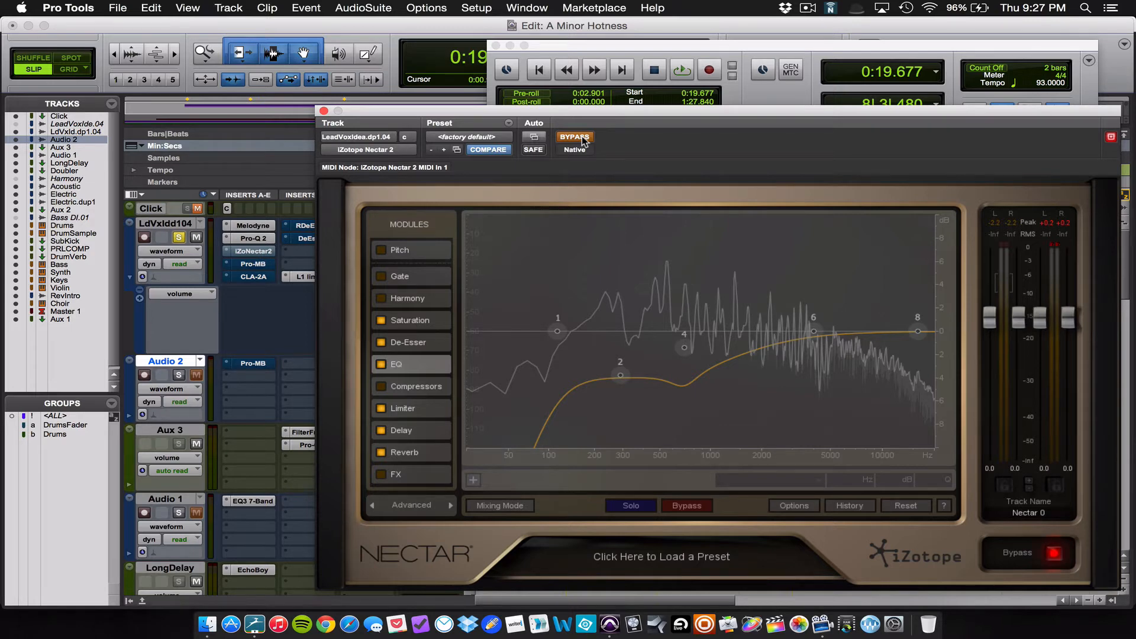
key(space)
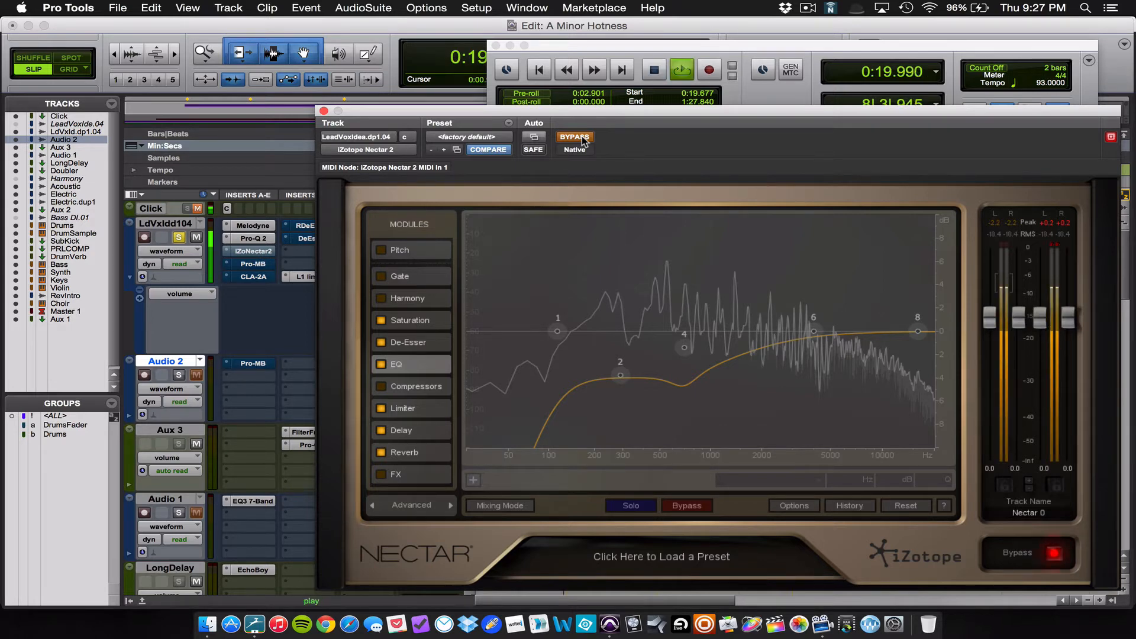
click(581, 136)
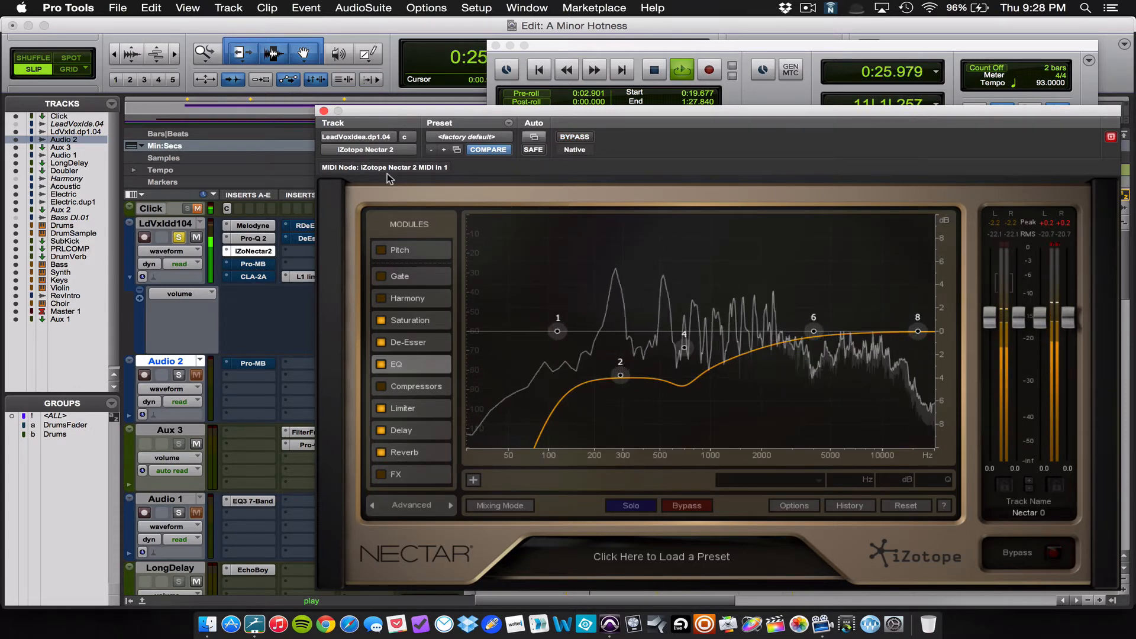
key(space)
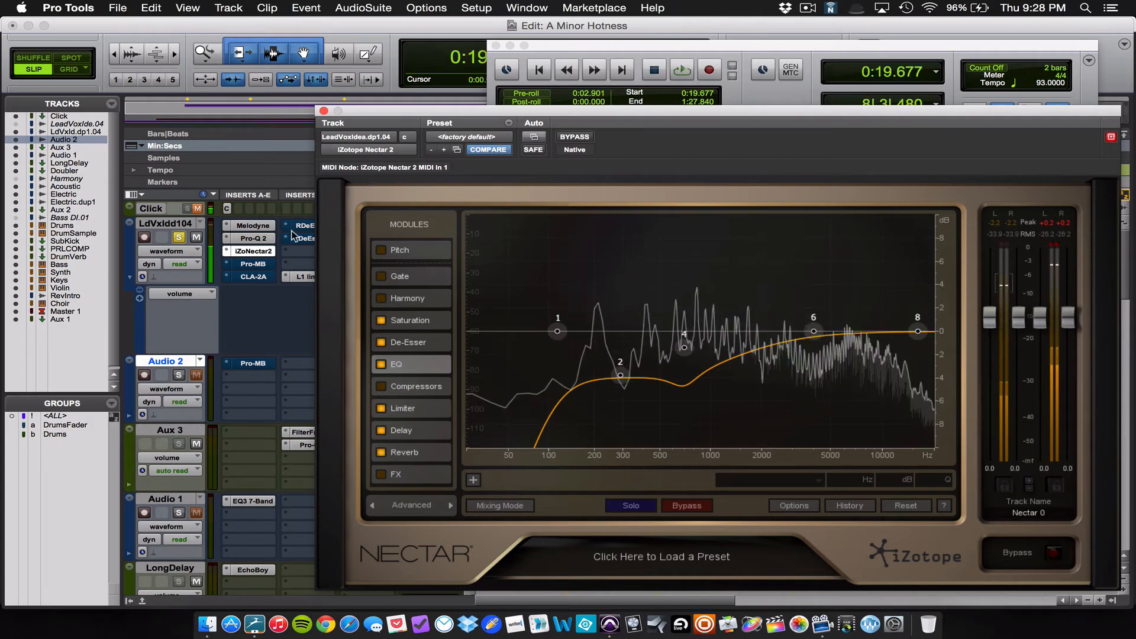
Step: Check the lead vocal's Pro-MB, close it, and examine the multiband compression curve in Audio 2's Pro-MB
click(265, 265)
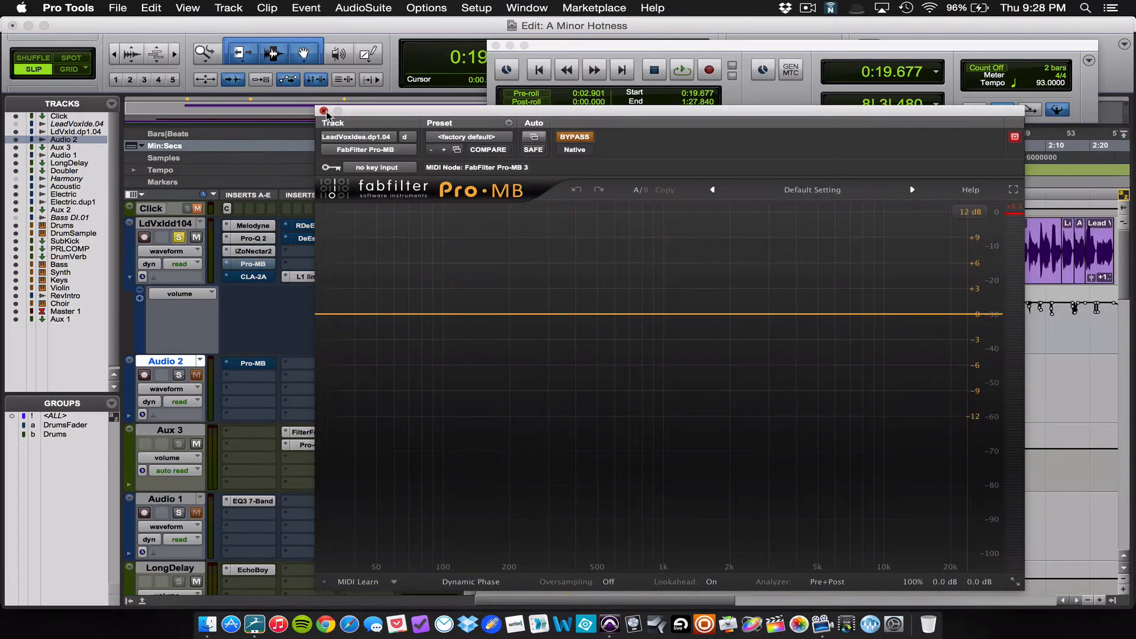
click(324, 111)
click(250, 364)
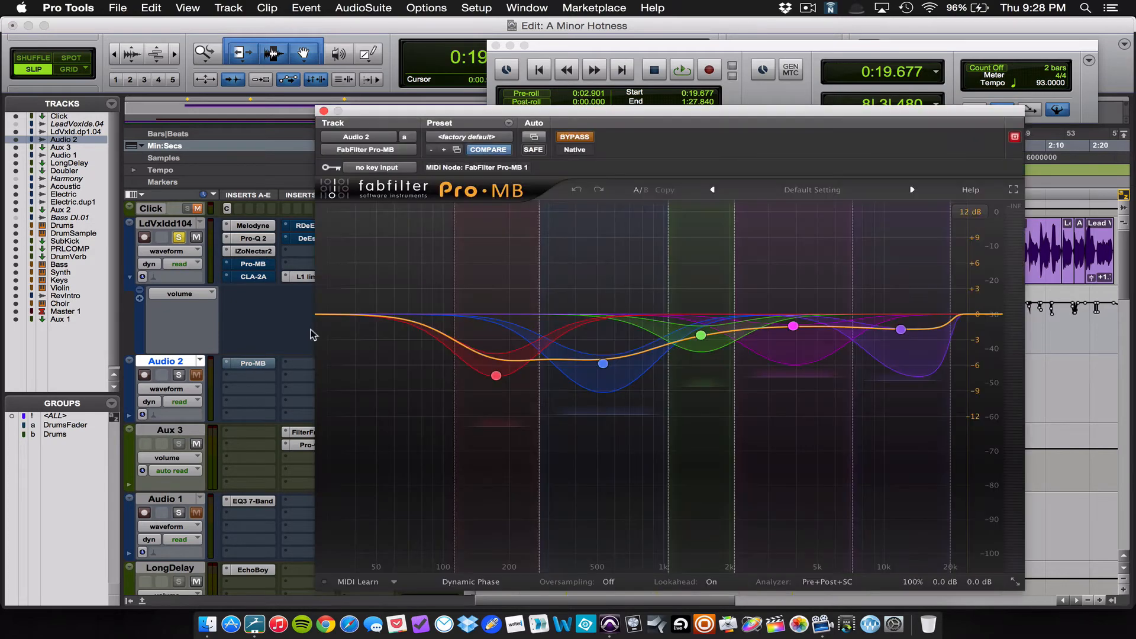
drag(668, 108, 623, 72)
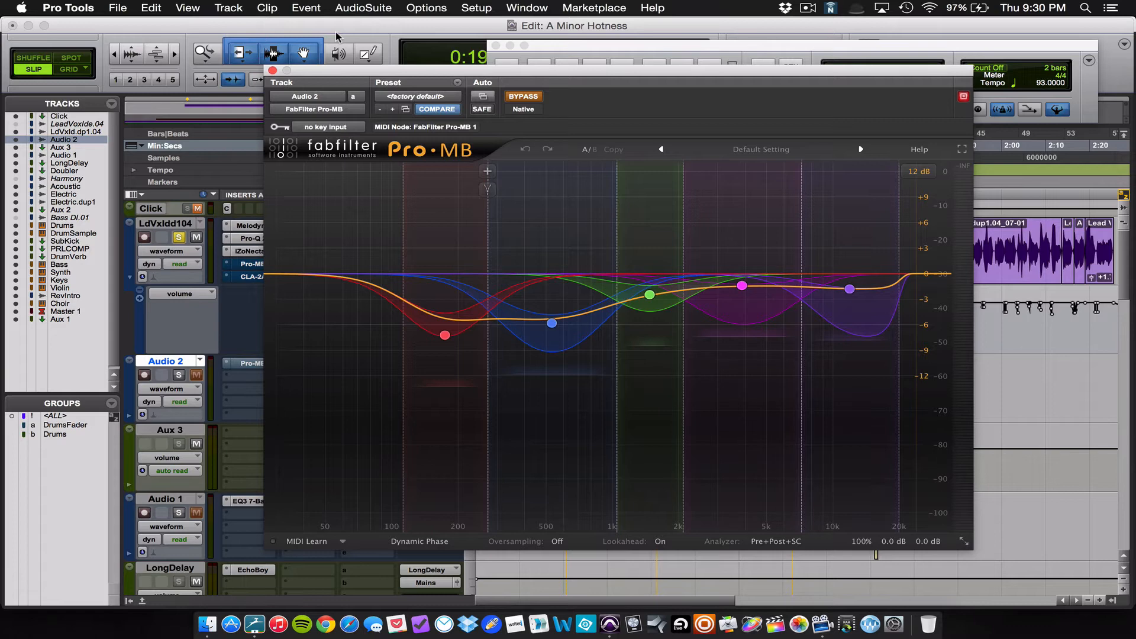
Step: Close Audio 2's Pro-MB, reopen the lead vocal's Pro-Q 2 equalizer, and inspect its existing band settings
click(272, 70)
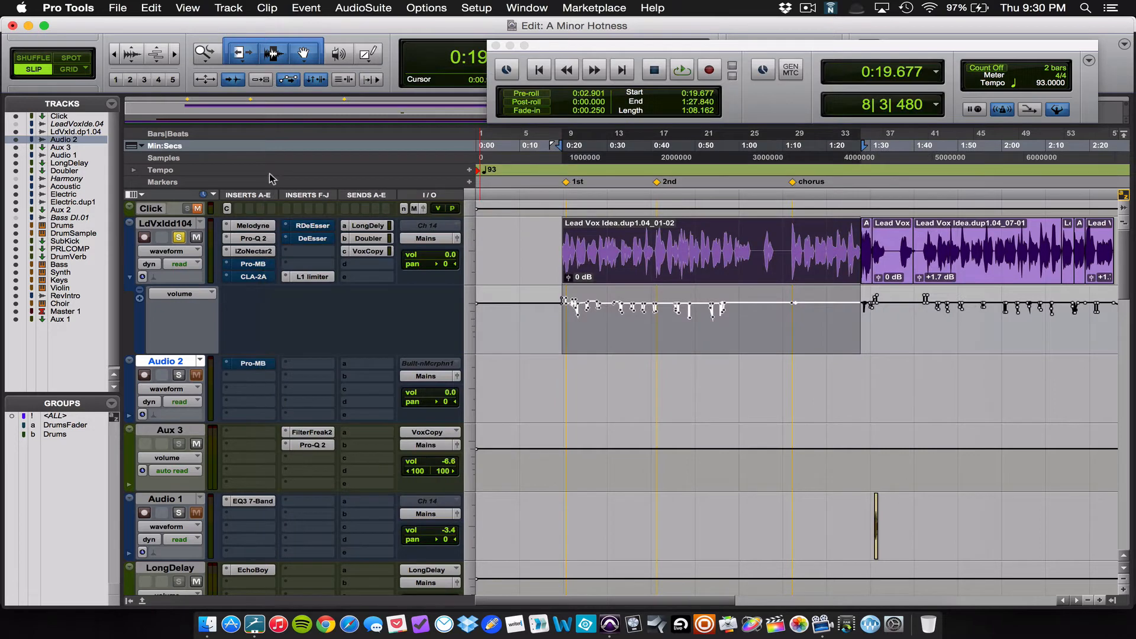
click(254, 239)
mouse_move(452, 270)
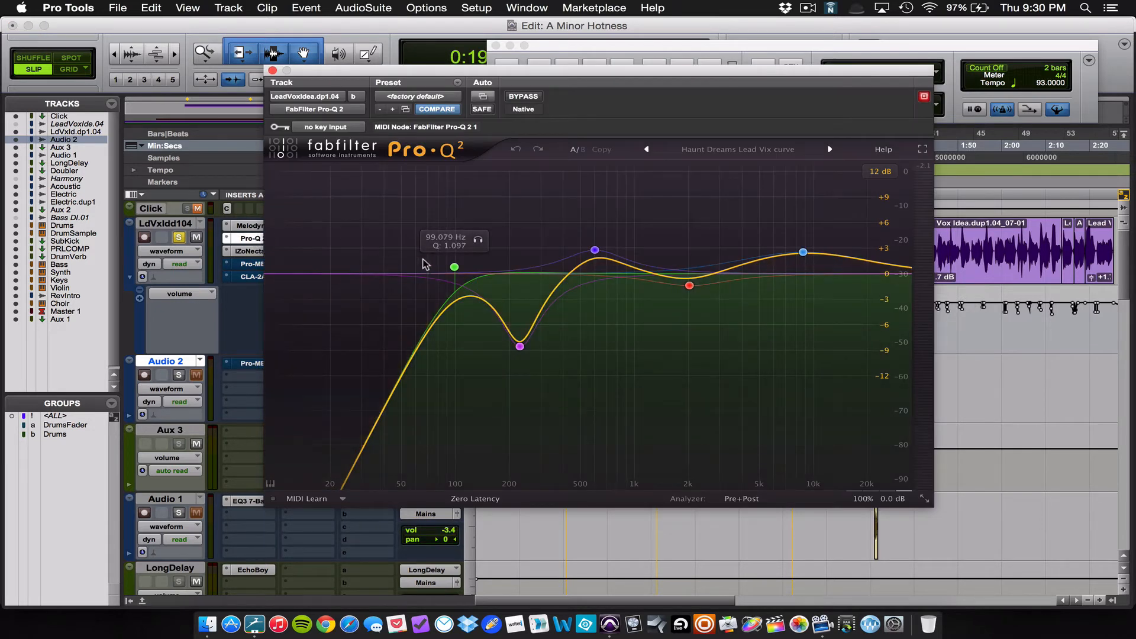
mouse_move(529, 346)
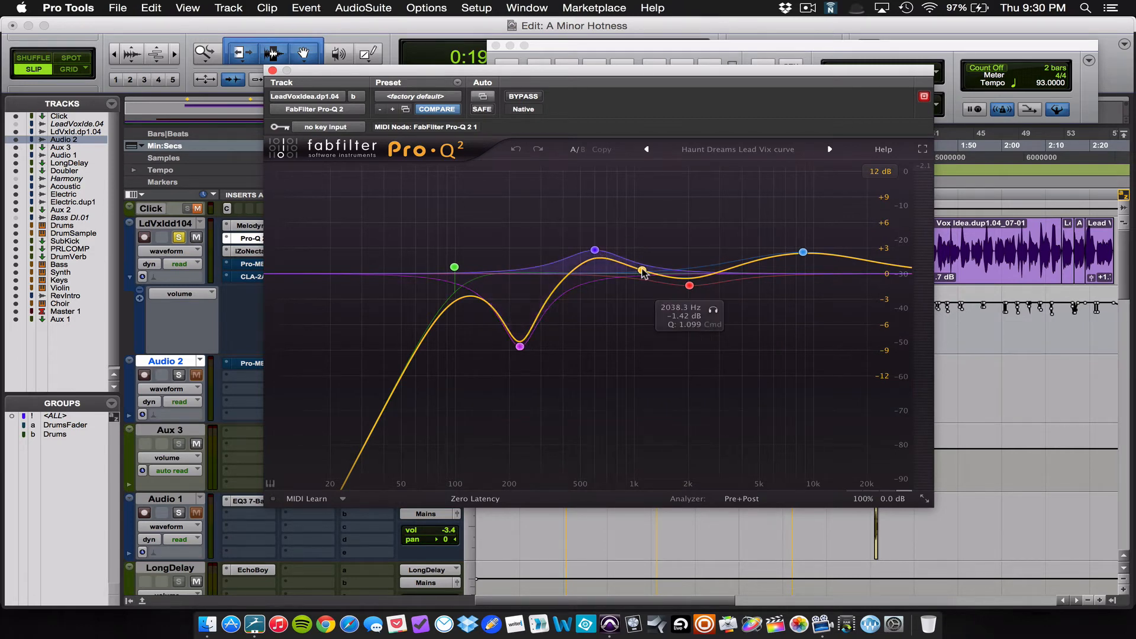
Step: Add a bell boost at about 1117 Hz, +7.84 dB, Q 8.844, and sweep it soloed down to about 134 Hz during playback
drag(643, 274, 642, 207)
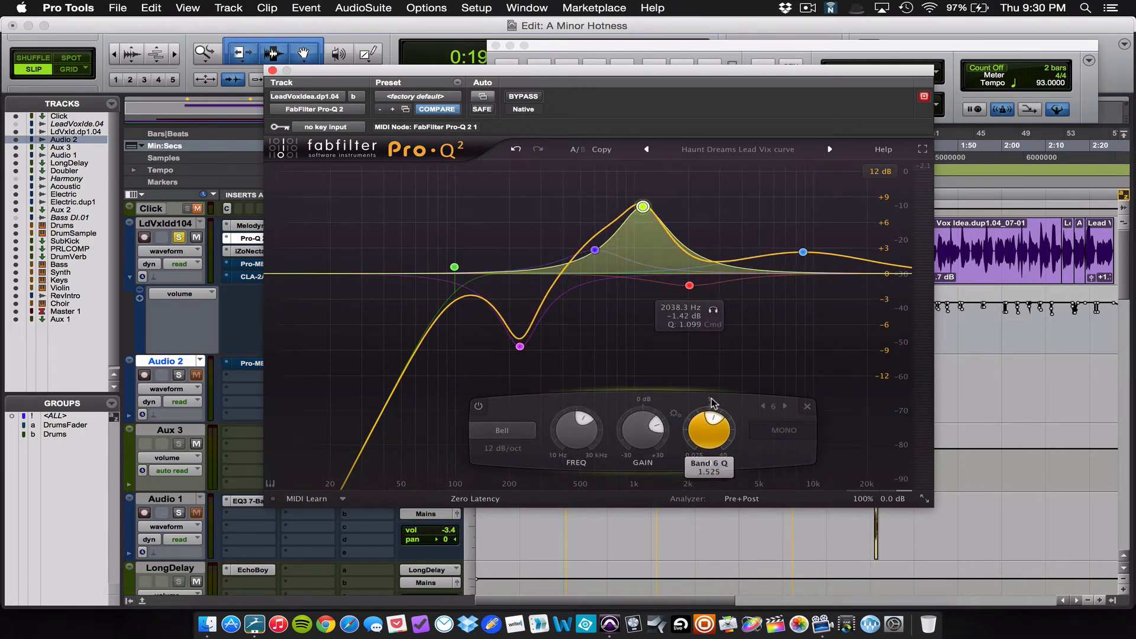
mouse_move(712, 404)
mouse_down()
mouse_move(713, 450)
mouse_move(721, 419)
mouse_move(694, 399)
mouse_up()
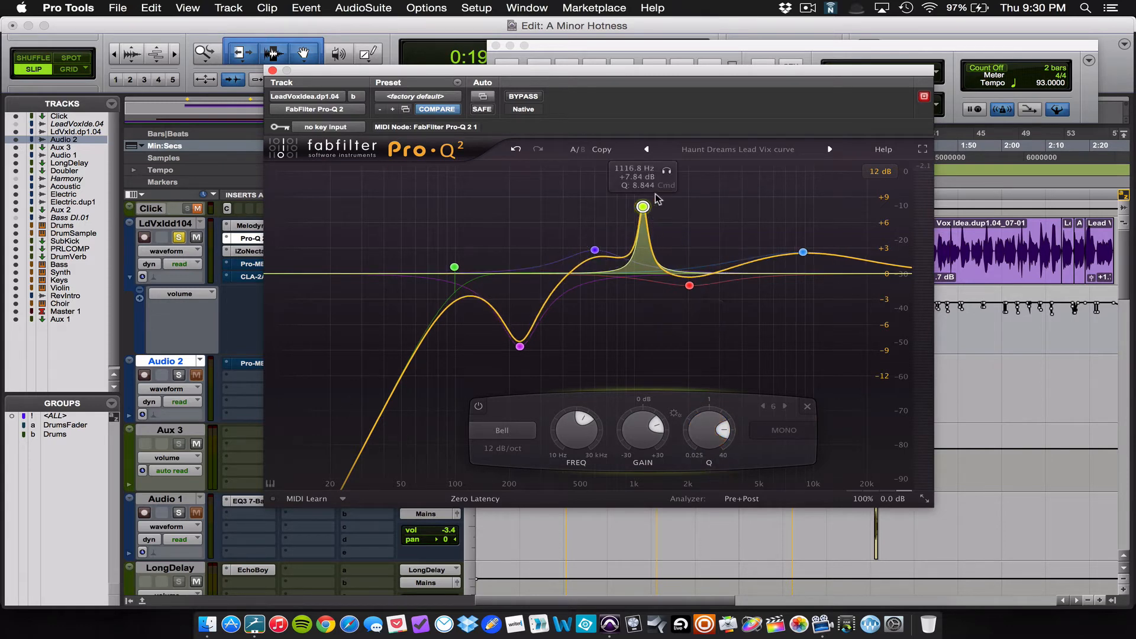
click(667, 172)
key(space)
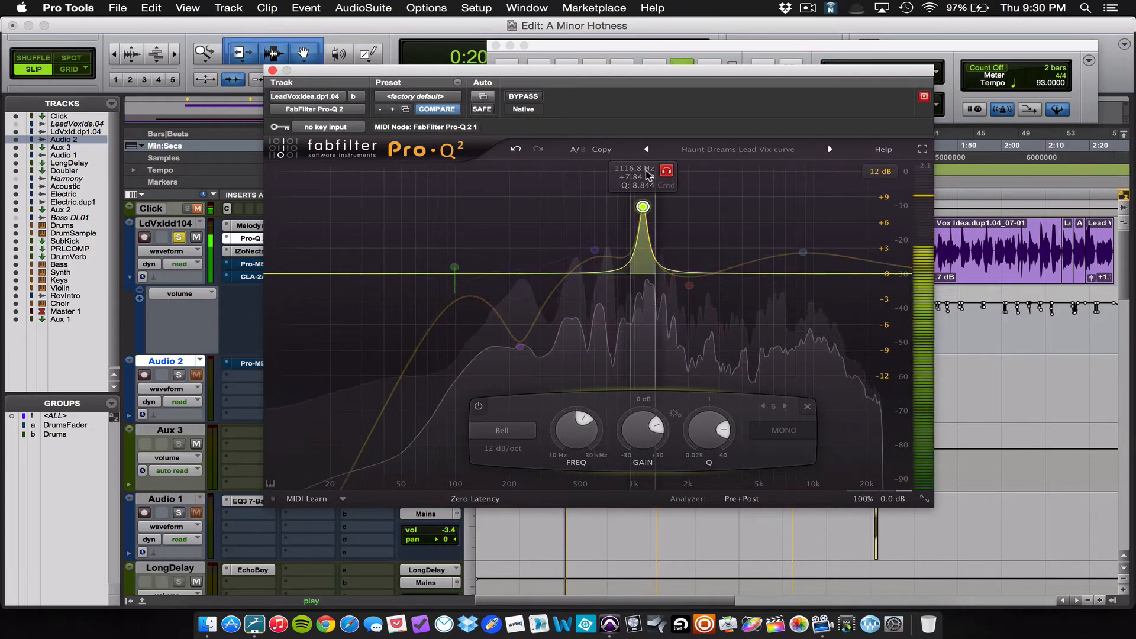
drag(666, 173, 499, 157)
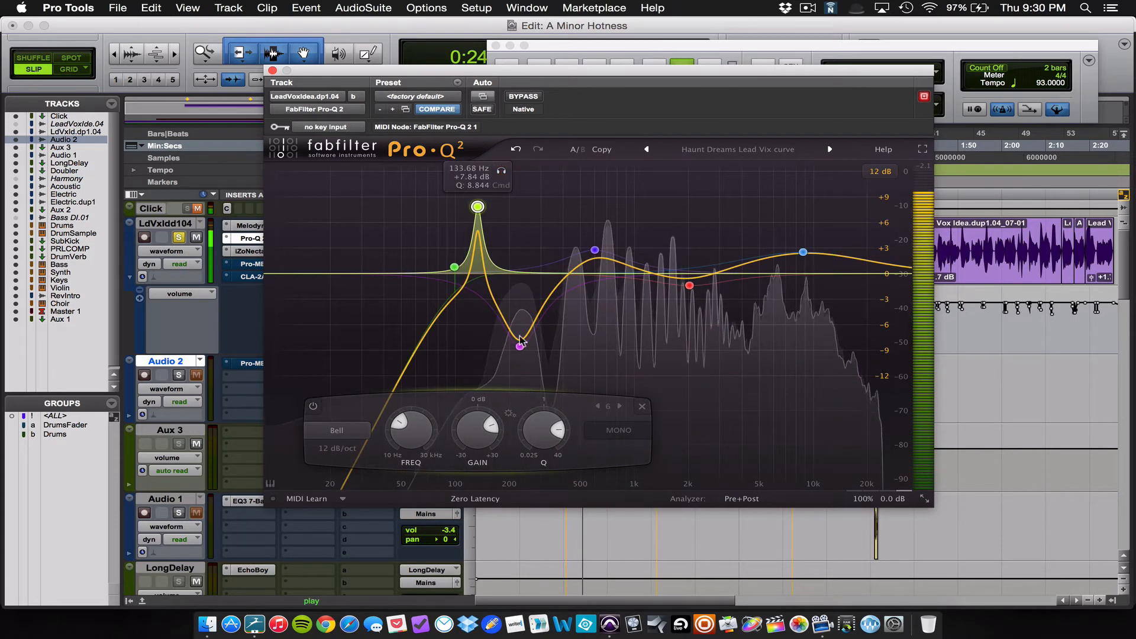
Step: Raise the sweep band's gain to about +10.6 dB, widen its Q to 2.960, and sweep it soloed up to about 248 Hz
drag(477, 208, 474, 182)
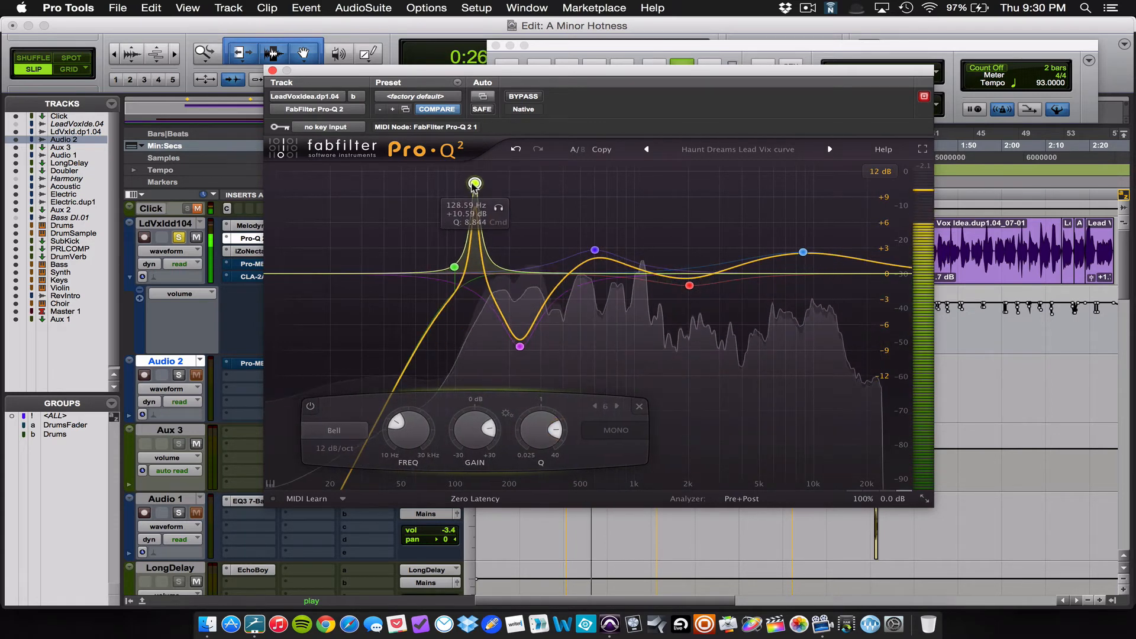
drag(537, 418, 530, 475)
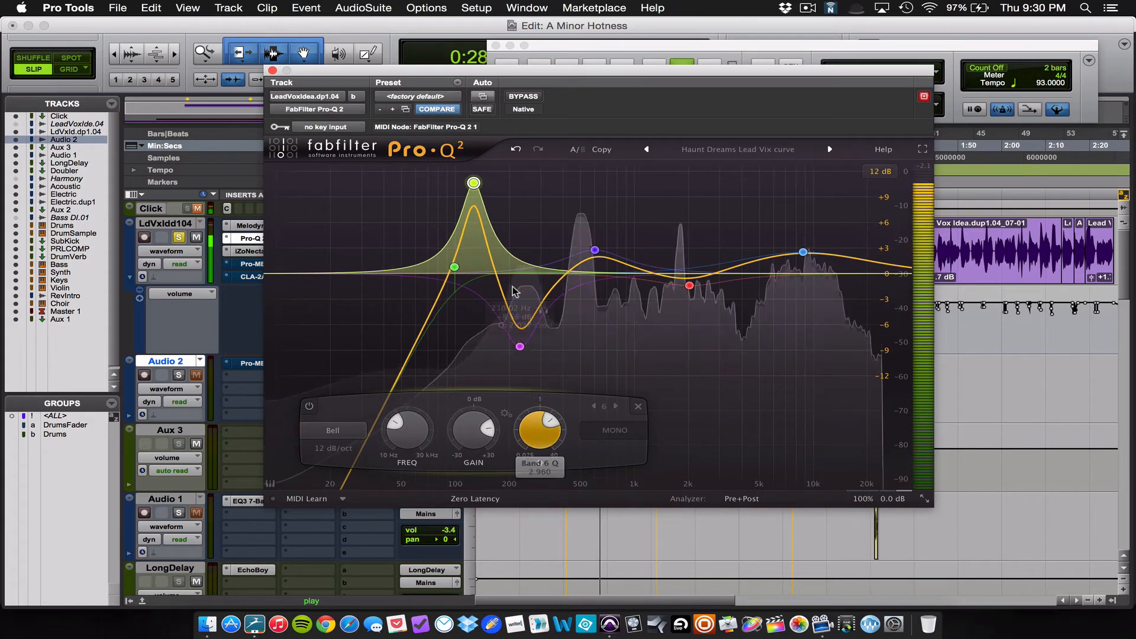
mouse_move(478, 167)
click(500, 208)
drag(500, 209, 557, 216)
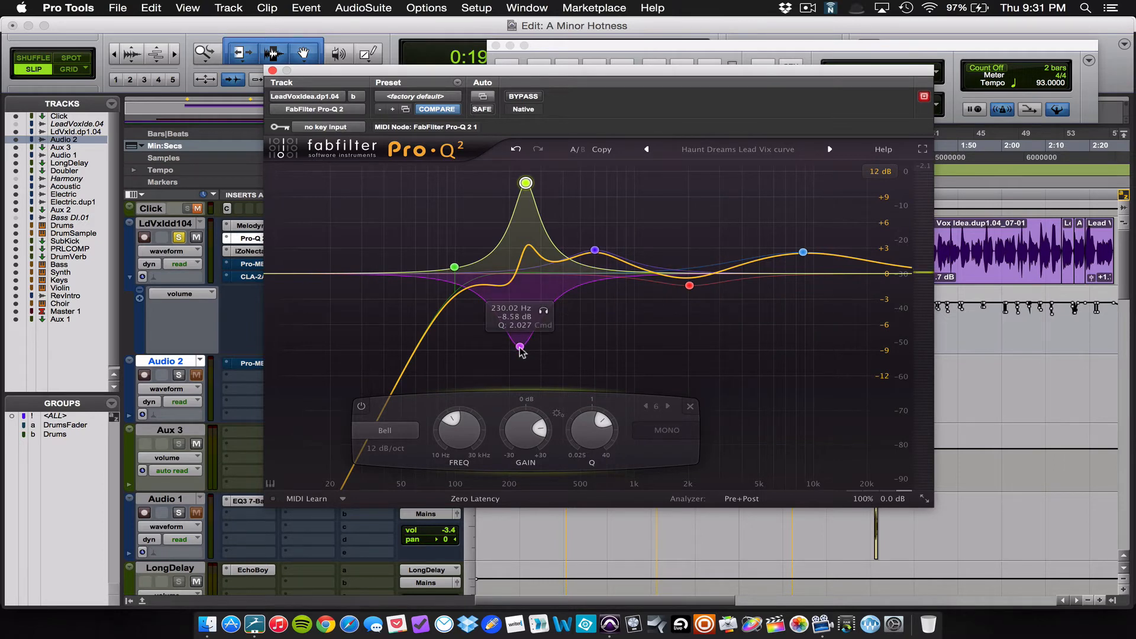
Step: Delete the boosted sweep band at about 248 Hz and bring the 230 Hz cut band's gain up to about 0 dB
drag(520, 350, 519, 333)
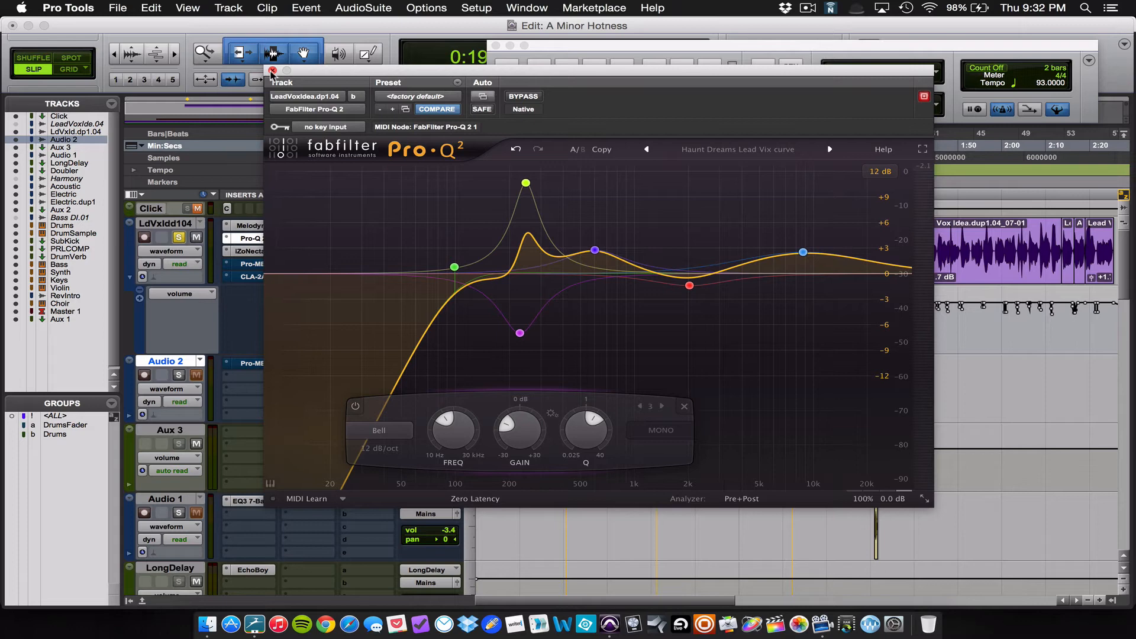
click(526, 183)
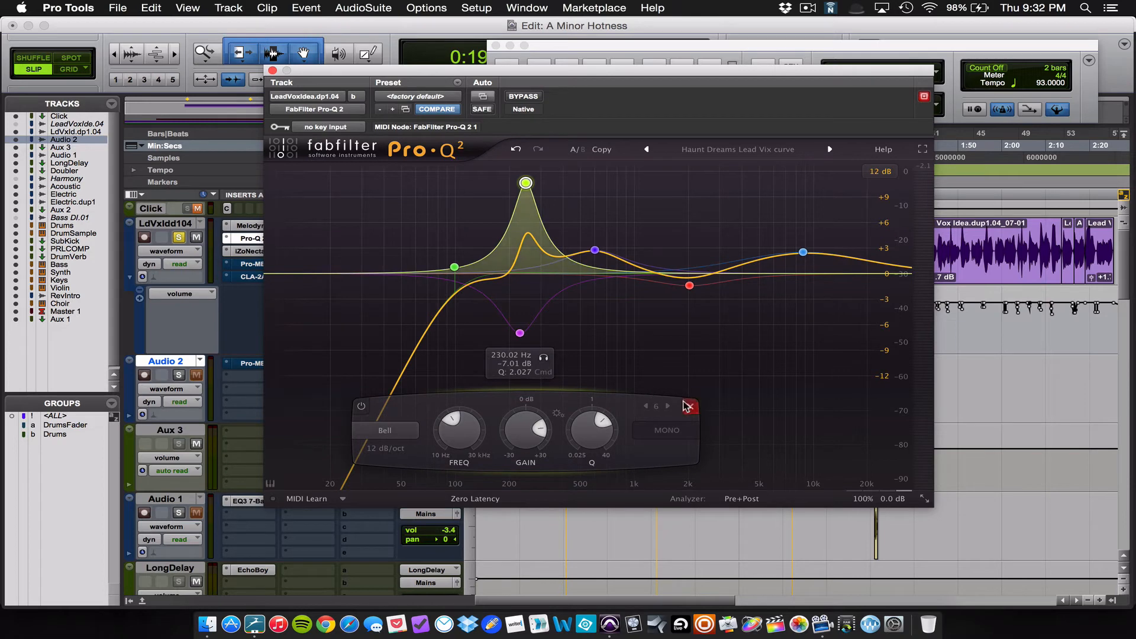
click(690, 405)
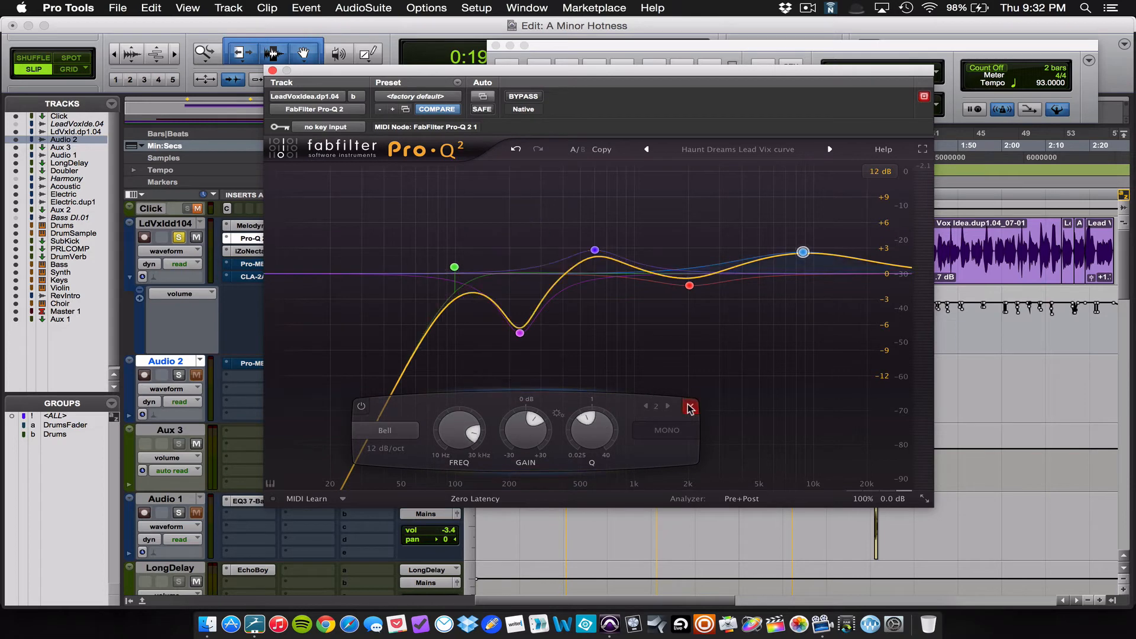
click(519, 333)
drag(520, 335, 520, 275)
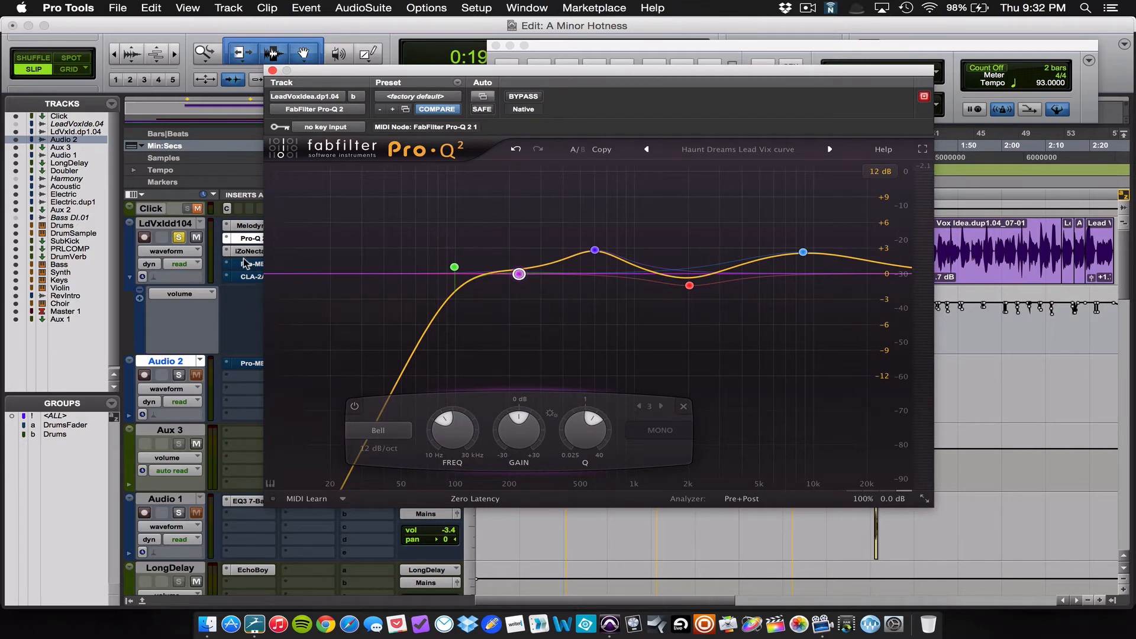
Step: Lower the Pro-Q 2 bell band near 230 Hz to about -7.3 dB at 191 Hz, widen its Q to 1.373, and audition the vocal
key(space)
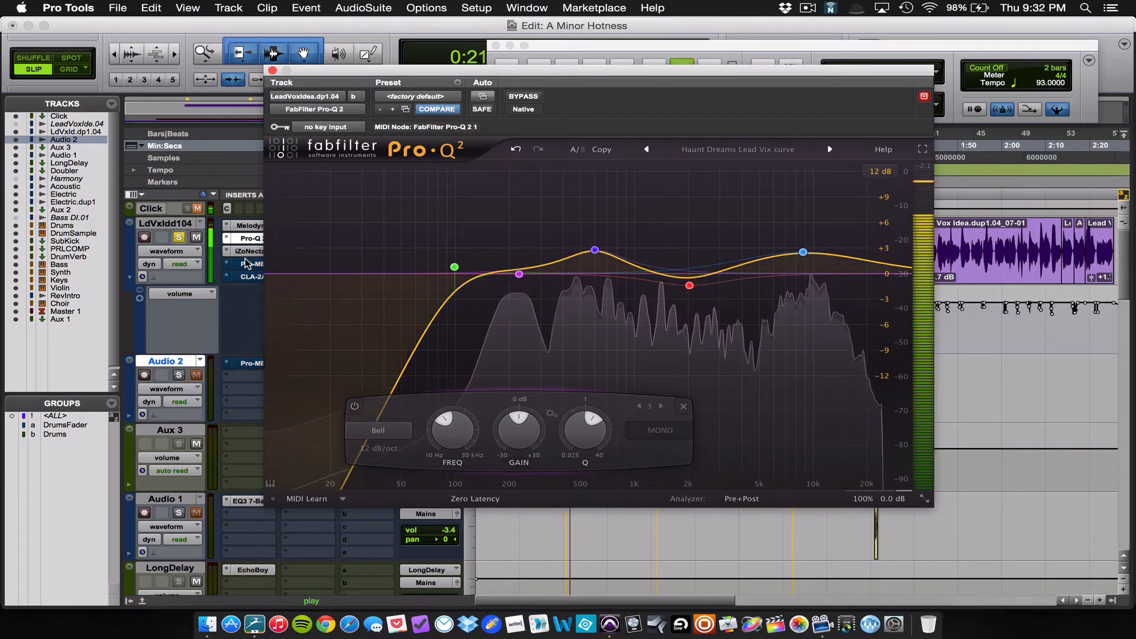
drag(519, 274, 506, 335)
click(540, 229)
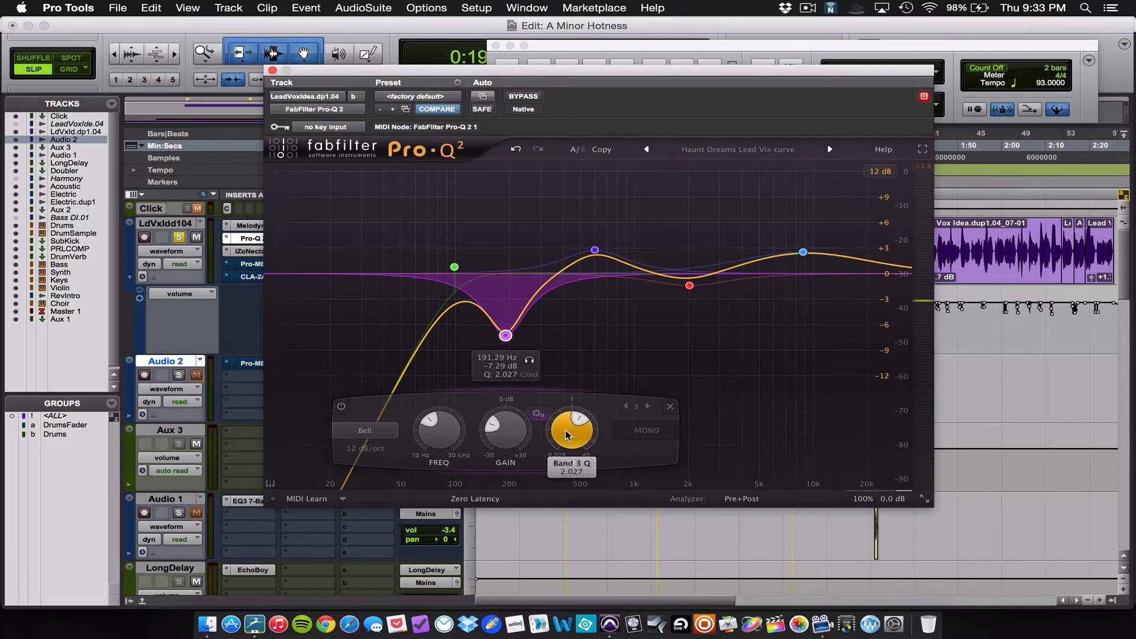
drag(565, 435, 564, 449)
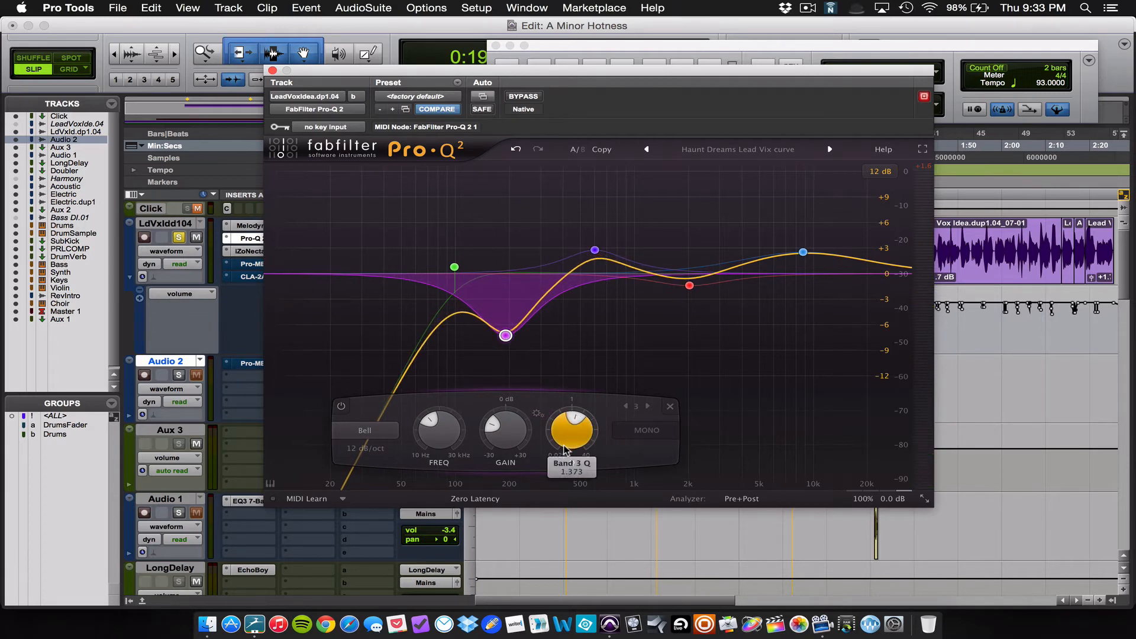
key(space)
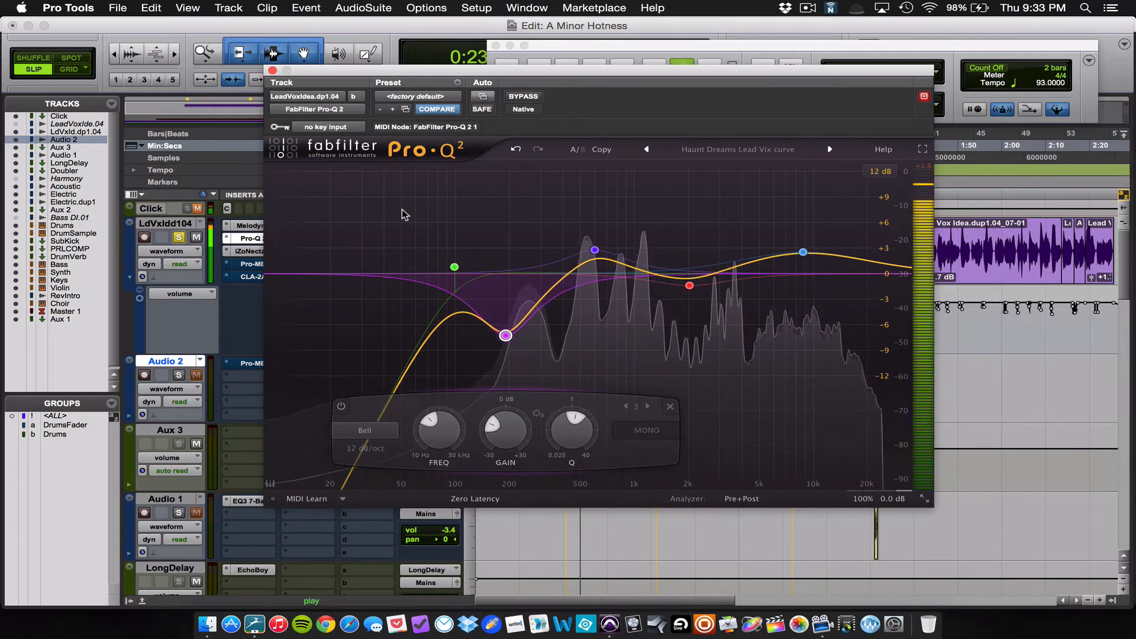
drag(414, 68, 527, 35)
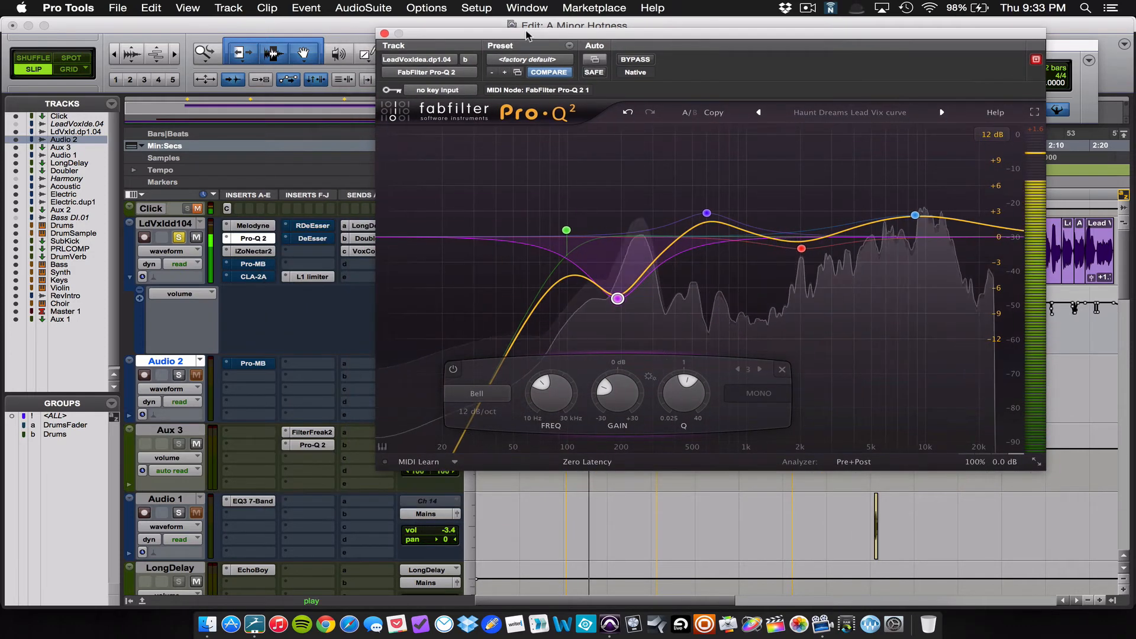
key(space)
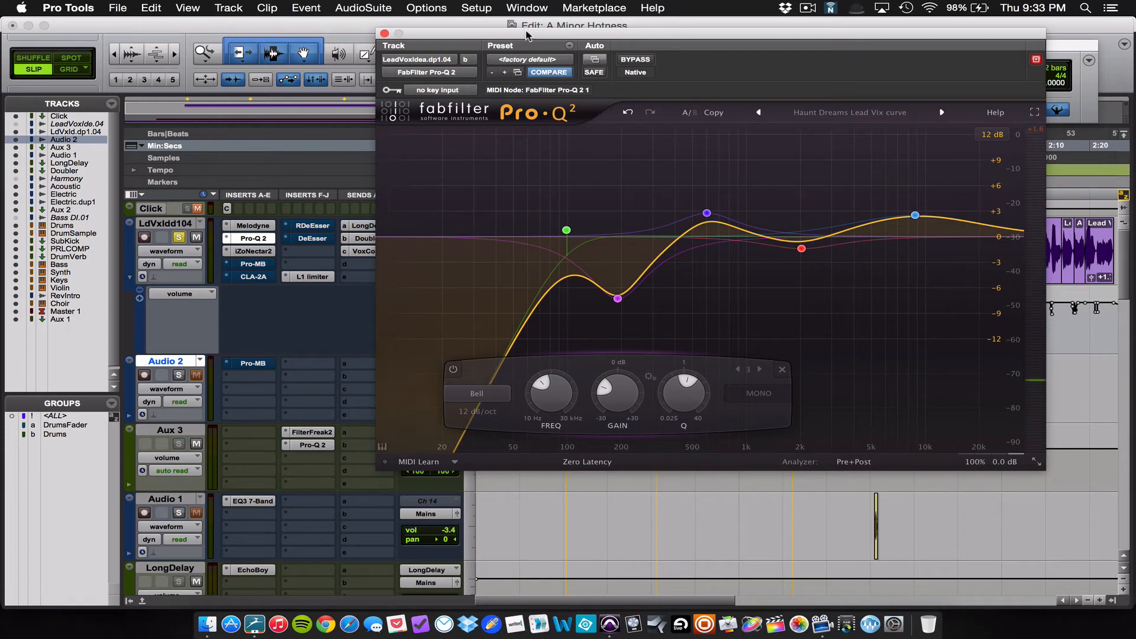
Step: Close Pro-Q 2, open the lead vocal's Pro-MB, and add a compression band centred at about 207 Hz
click(384, 33)
click(241, 266)
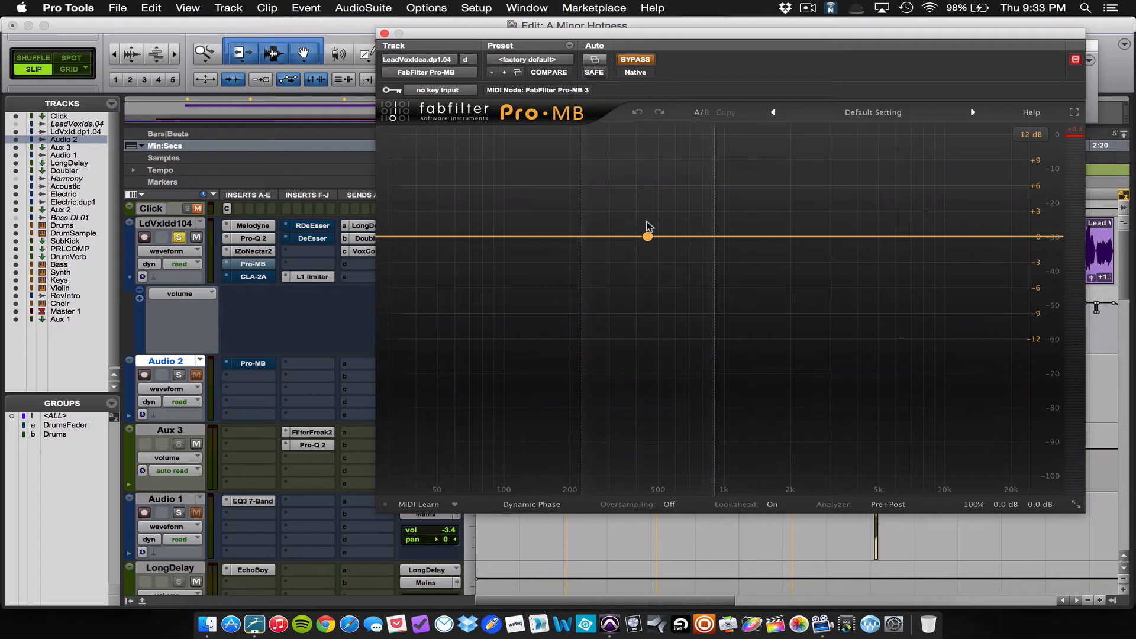
click(609, 237)
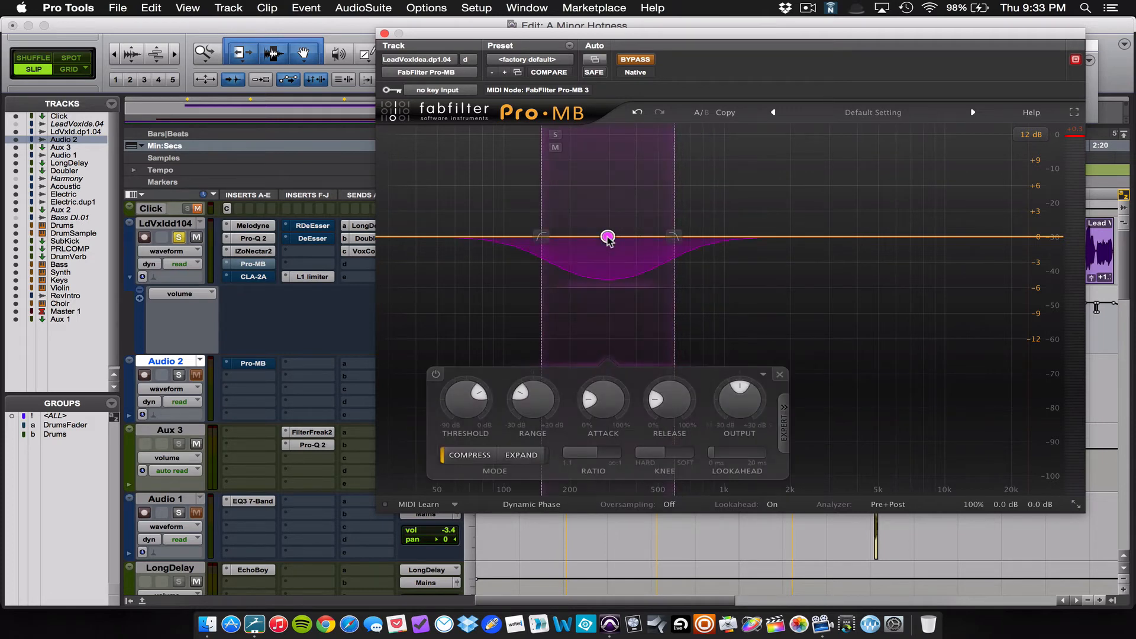
drag(608, 240, 569, 239)
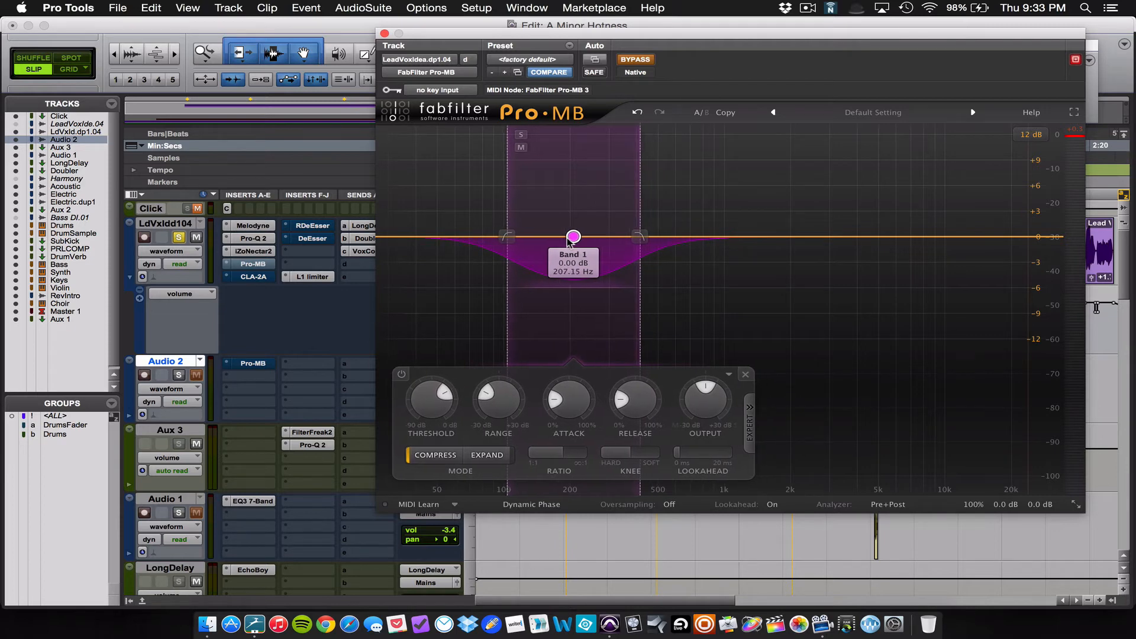
Step: Widen the Pro-MB band to span about 90 to 501 Hz and lower its level to about -5 dB
drag(640, 237, 659, 239)
drag(507, 236, 494, 236)
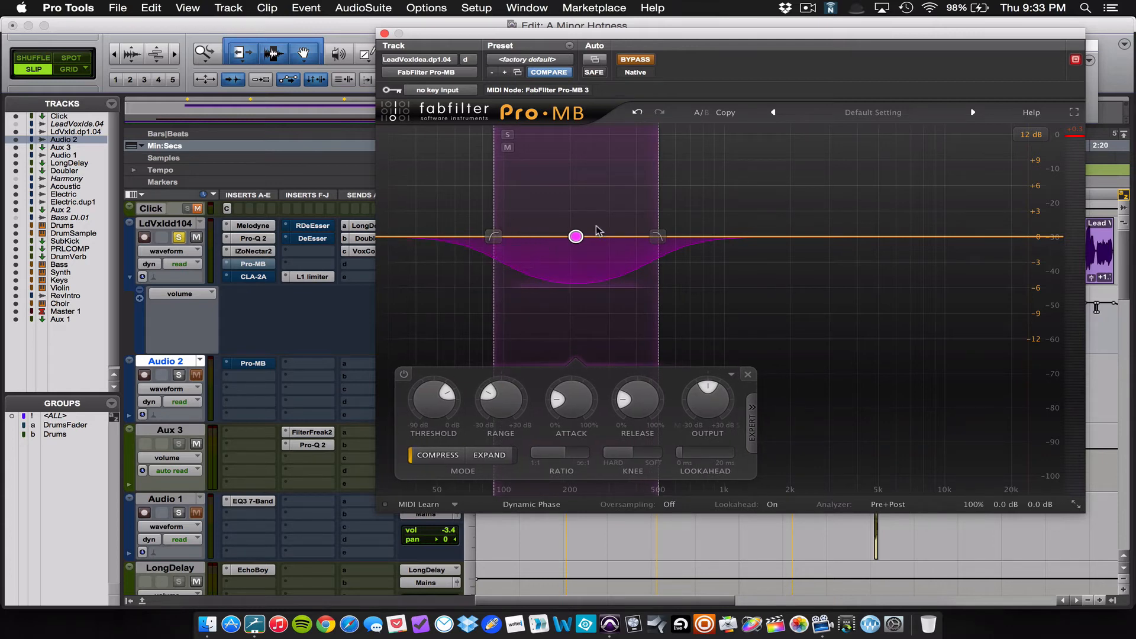
drag(575, 237, 574, 280)
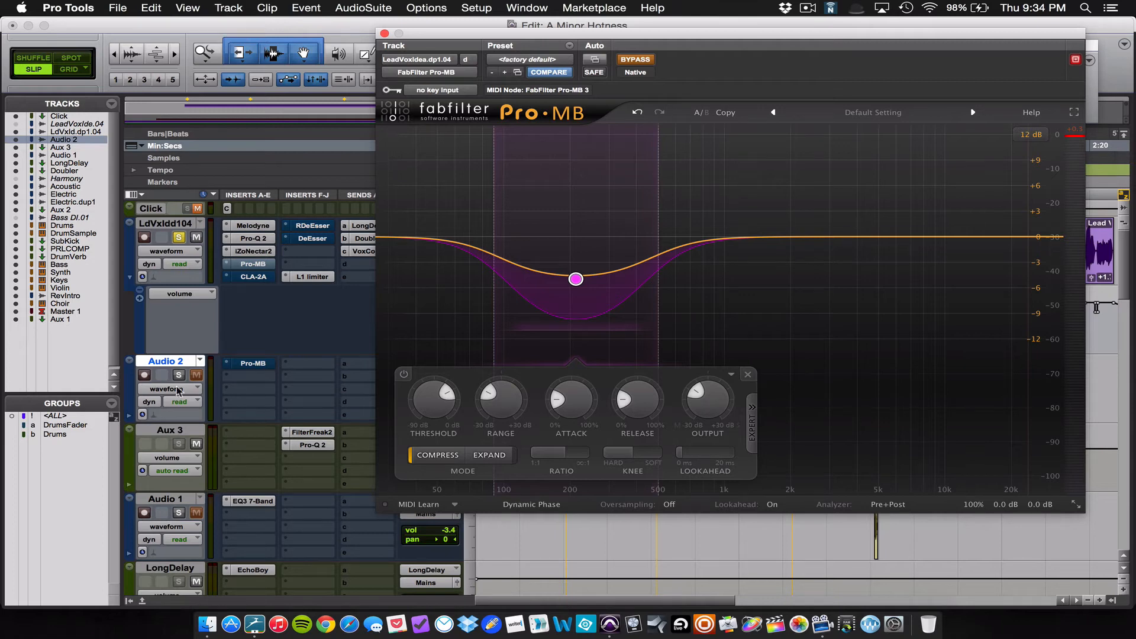
Step: Take Pro-MB out of bypass, play the vocal, and raise the band's level to about -3.6 dB
click(635, 60)
key(space)
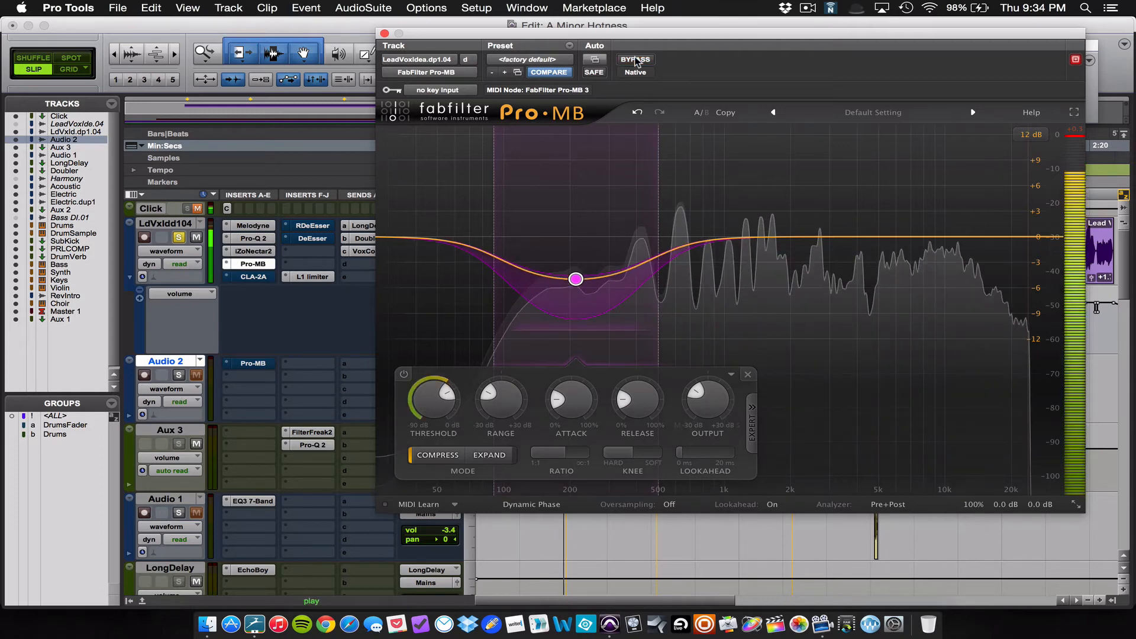
mouse_move(579, 281)
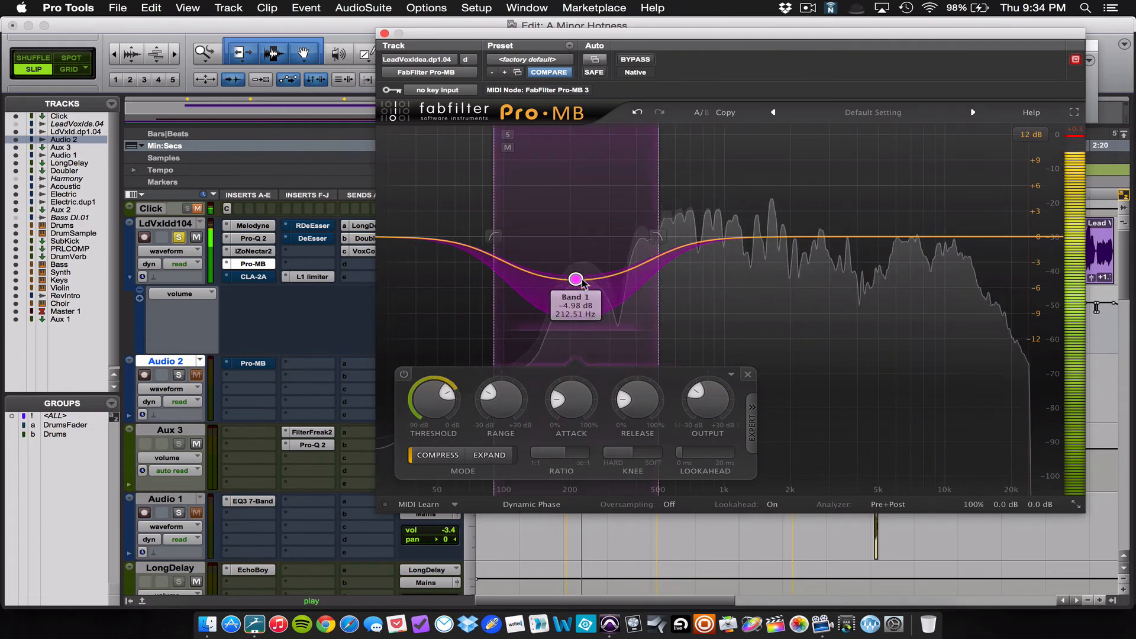
mouse_move(575, 281)
mouse_down()
mouse_move(577, 244)
mouse_move(578, 268)
mouse_up()
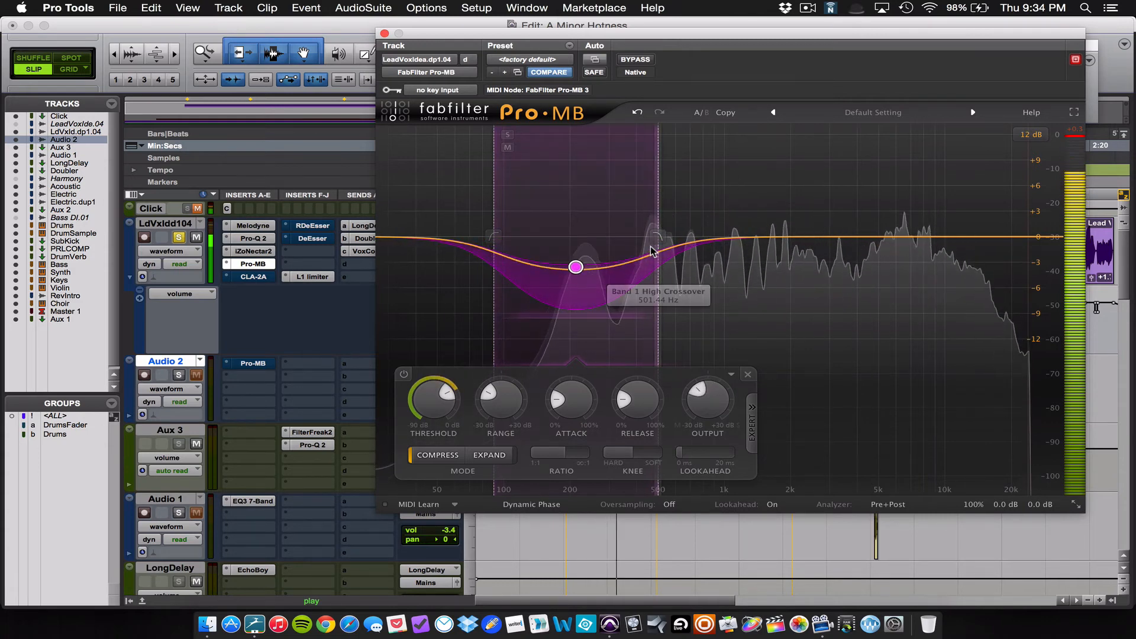
Step: Narrow the Pro-MB band by pulling both crossovers inward and shift its centre slightly higher in frequency
drag(658, 238, 637, 242)
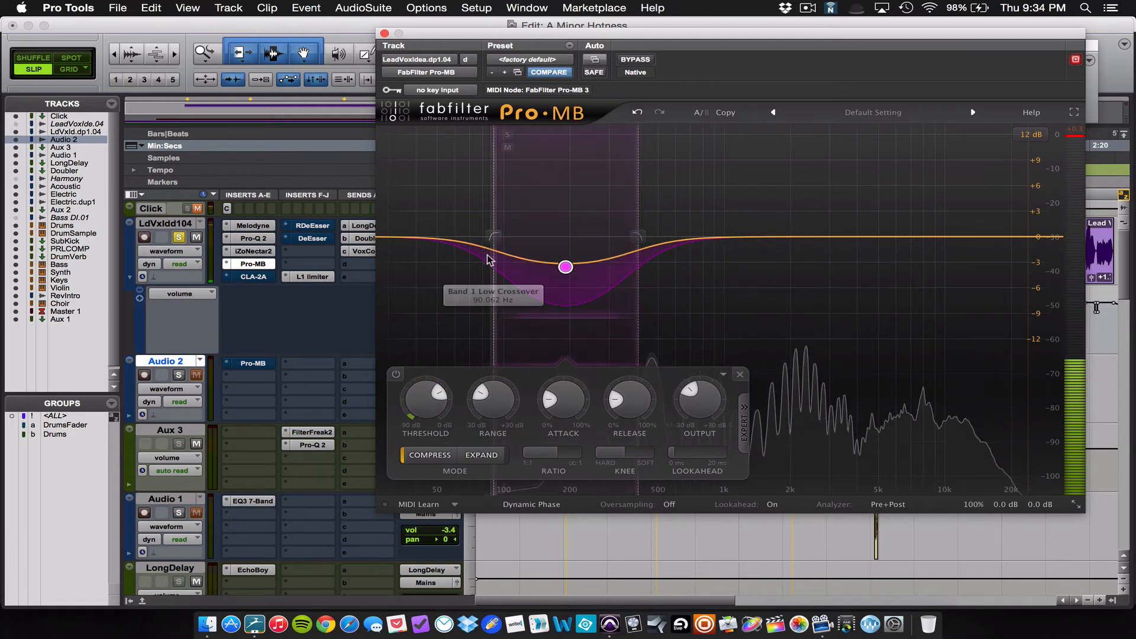
drag(494, 237, 518, 238)
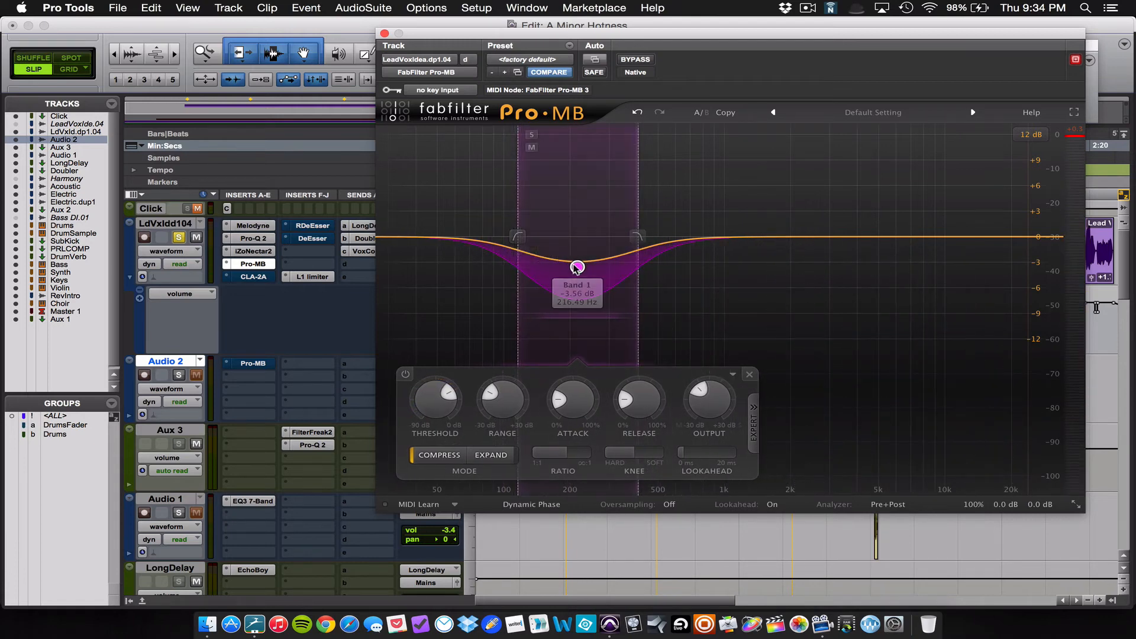
drag(578, 267, 594, 267)
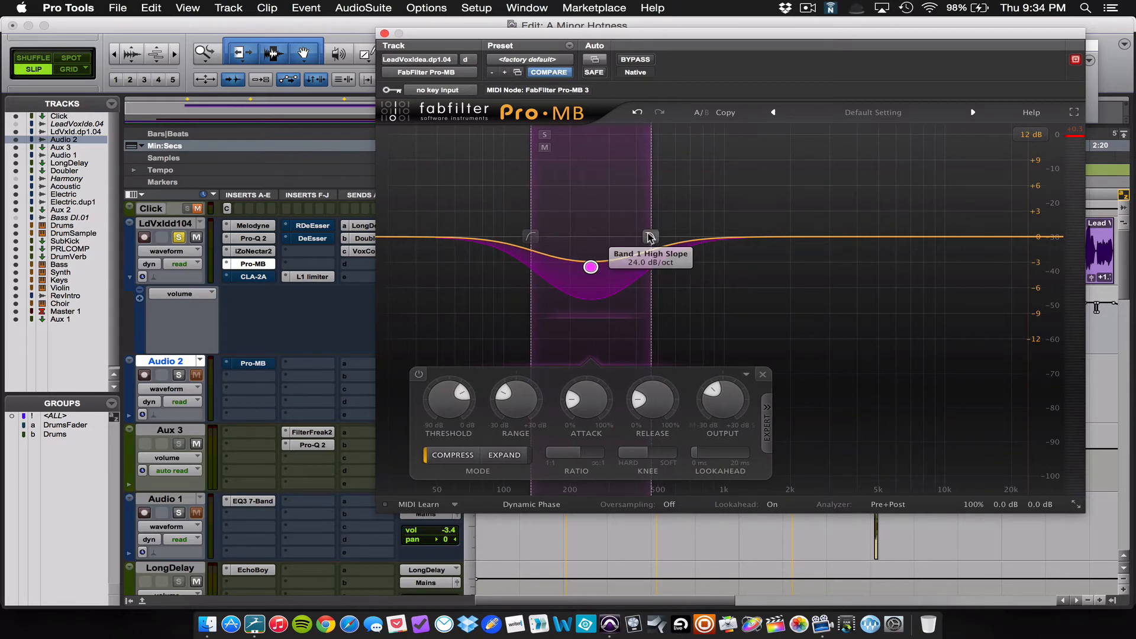
drag(649, 237, 644, 237)
drag(537, 238, 543, 239)
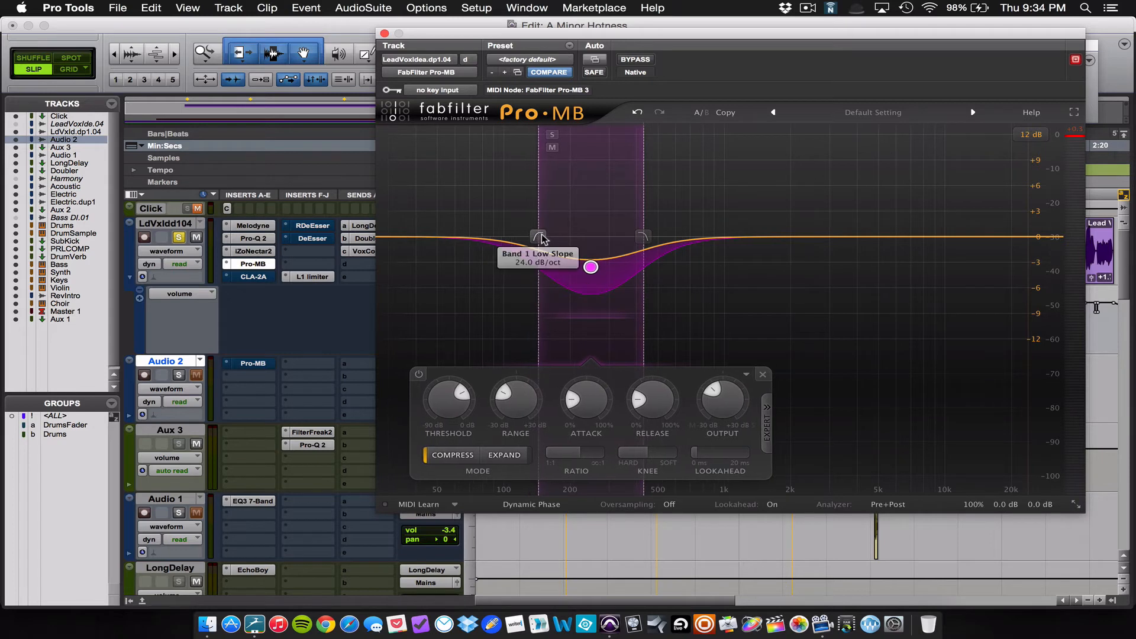
Step: Audition the lead vocal, toggling Pro-Q 2's bypass for comparison, and lower the Pro-MB band's level slightly during playback
key(space)
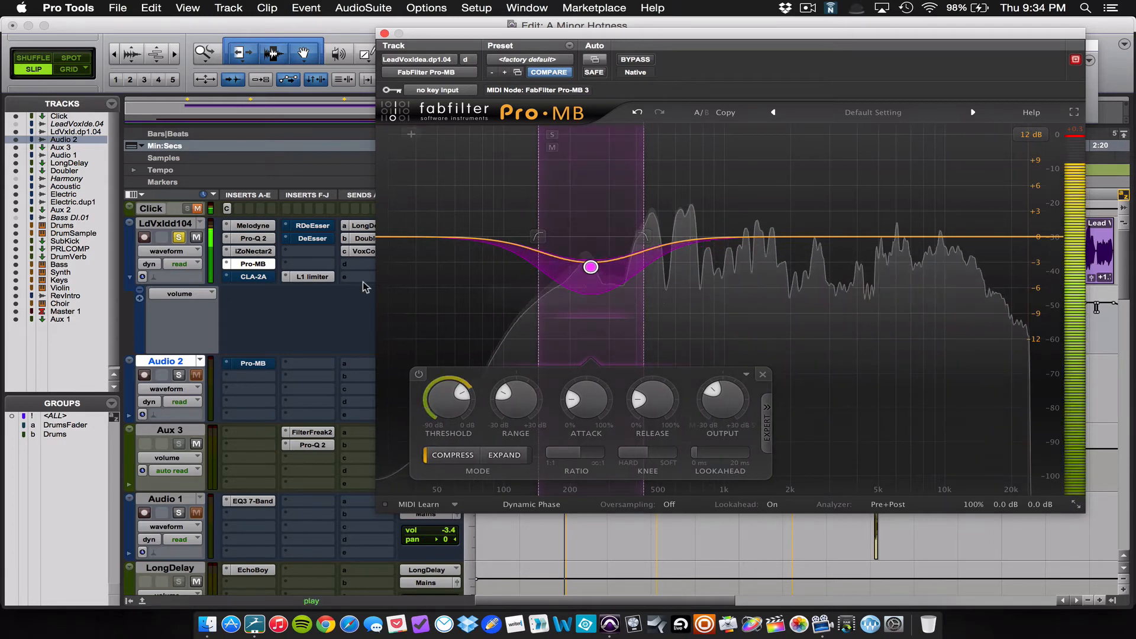
key(space)
super+click(252, 239)
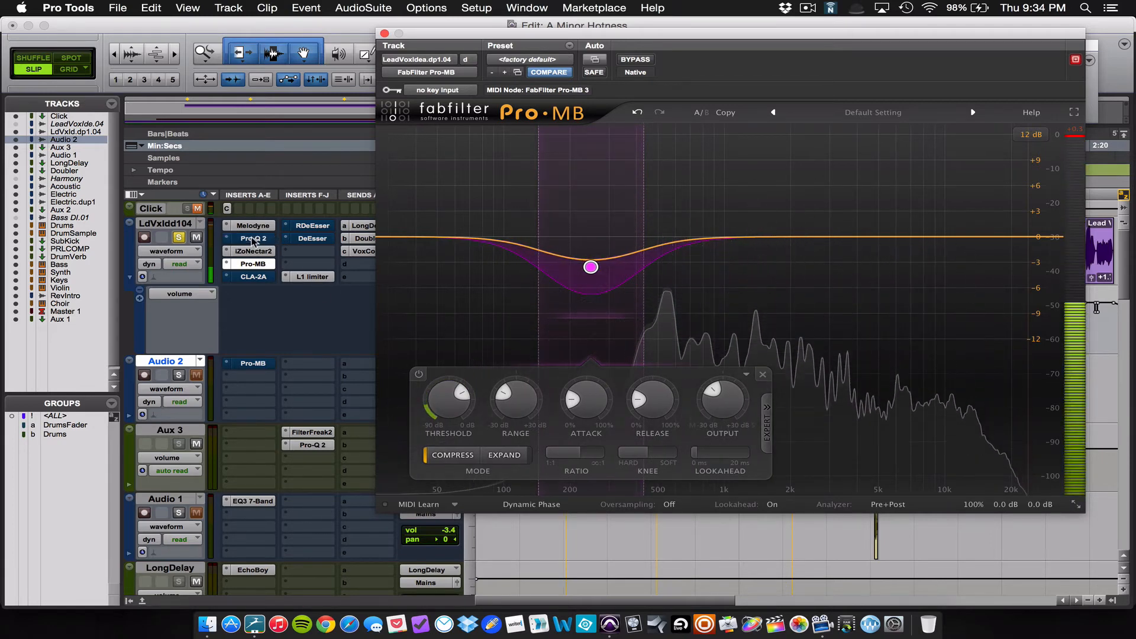
key(space)
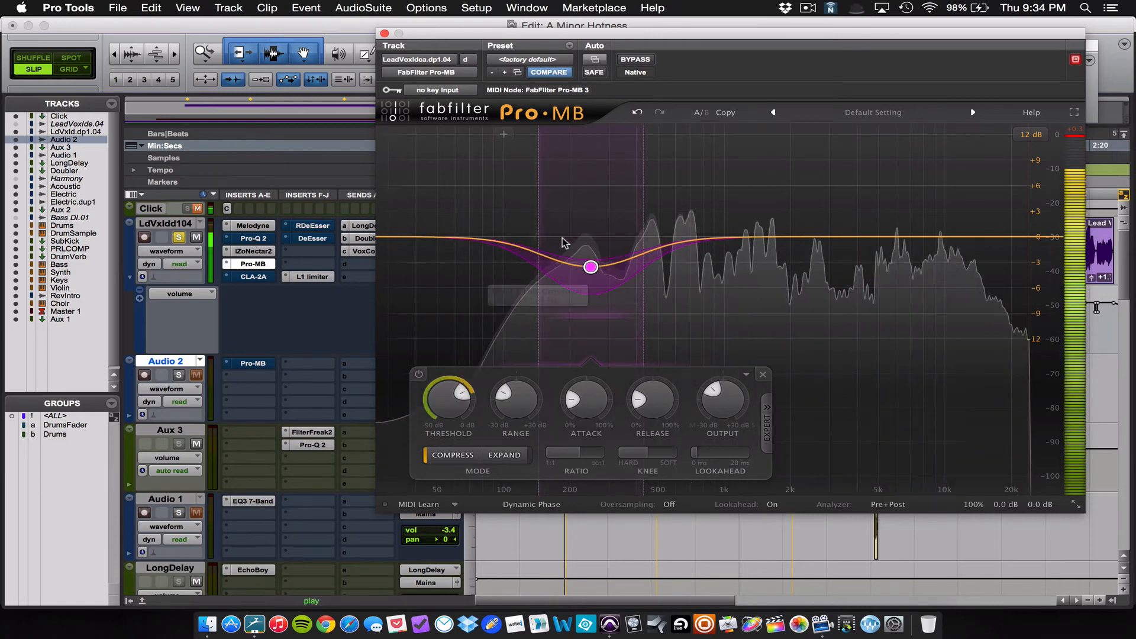
mouse_move(591, 266)
drag(592, 269, 593, 278)
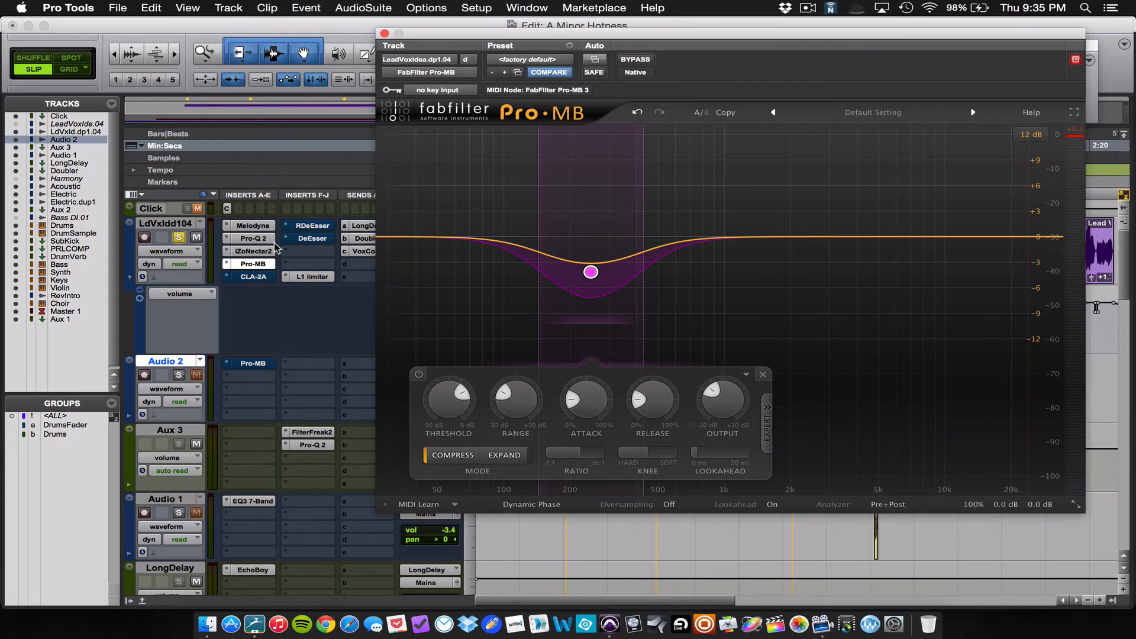
Step: Enable the lead vocal's CLA-2A compressor, audition the chain, and close the Pro-MB window
ctrl+super+click(257, 277)
key(space)
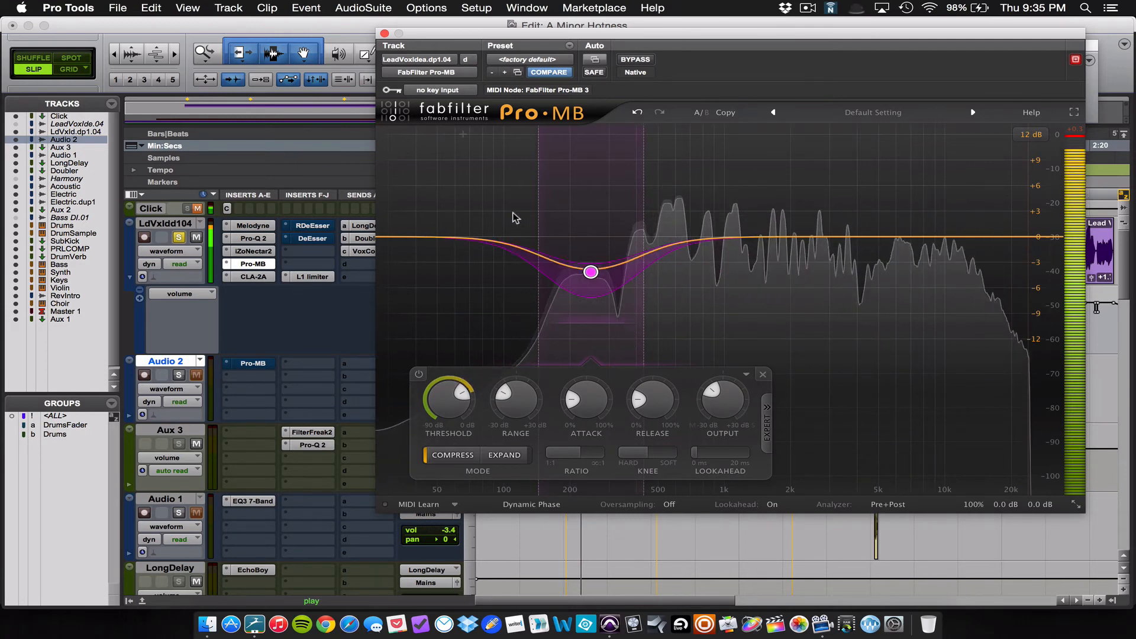
mouse_move(578, 197)
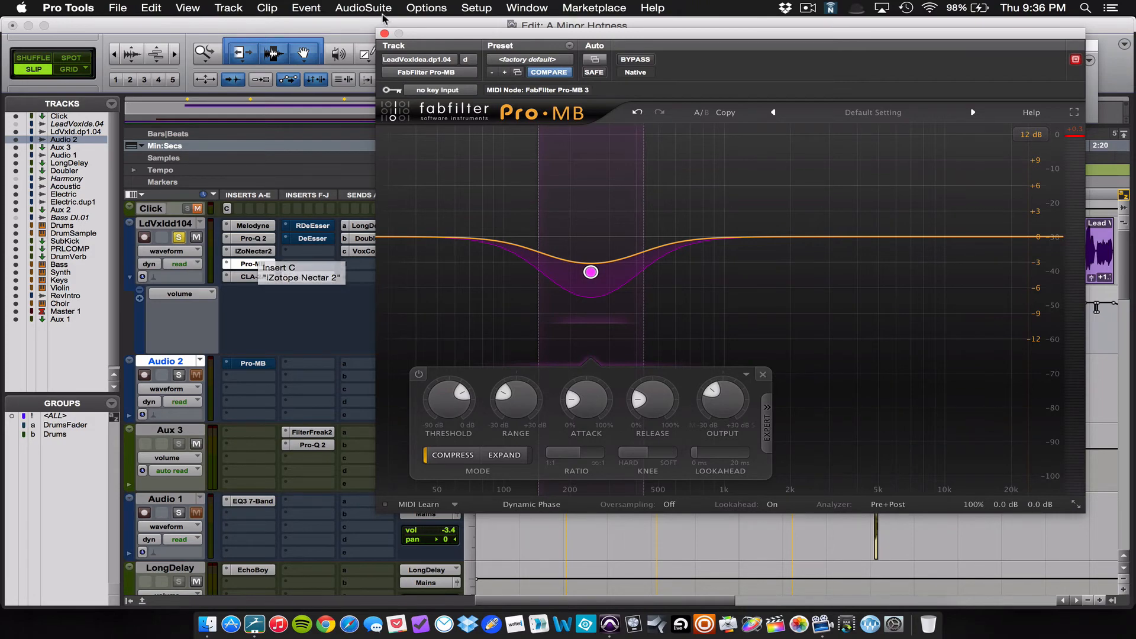
click(251, 264)
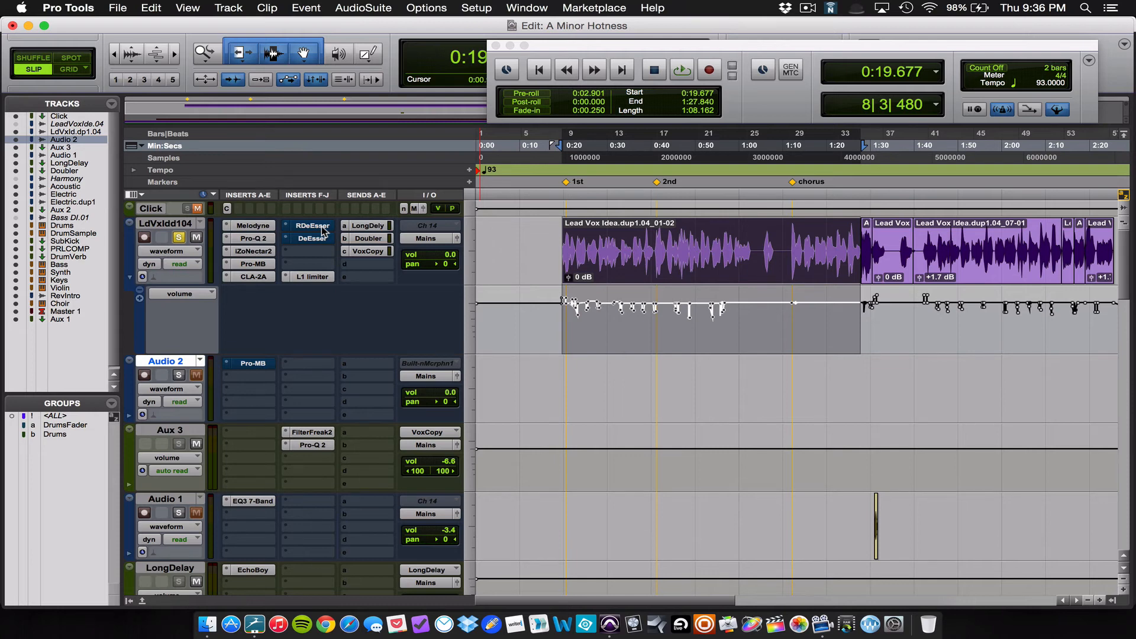
Step: Enable the lead vocal's RDeEsser and DeEsser during playback and inspect both plug-ins' settings
key(space)
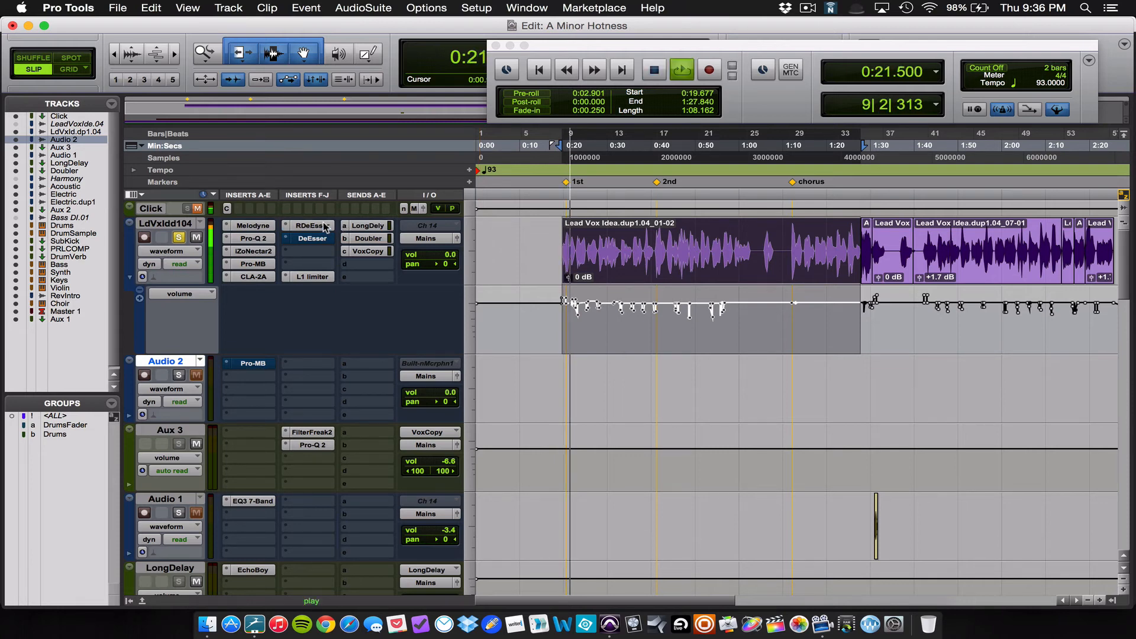
super+click(314, 238)
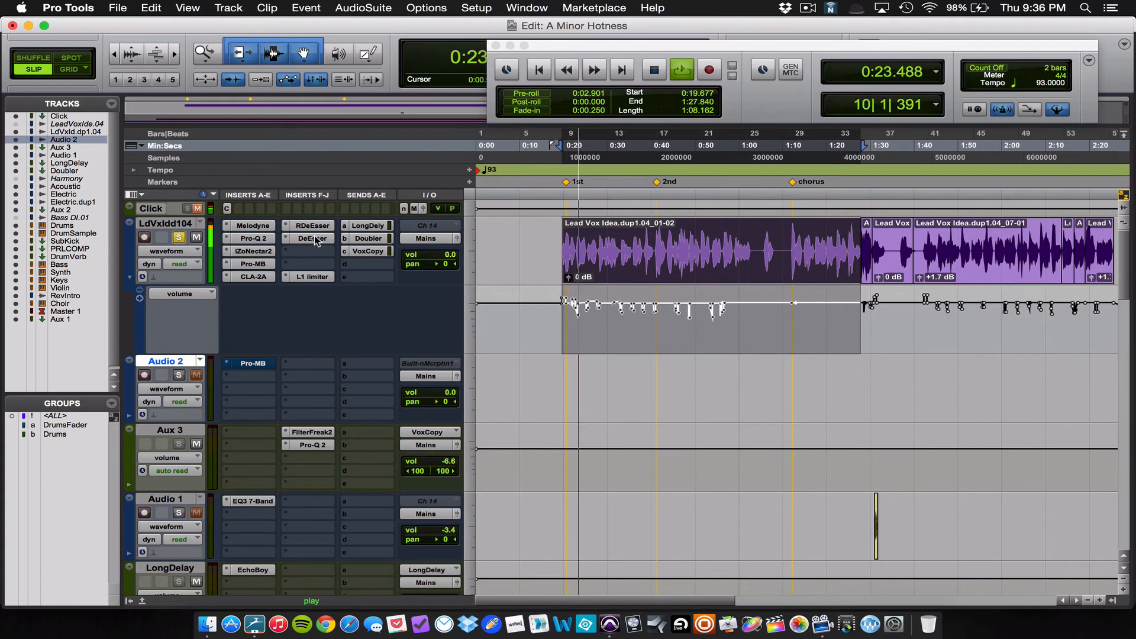
click(313, 227)
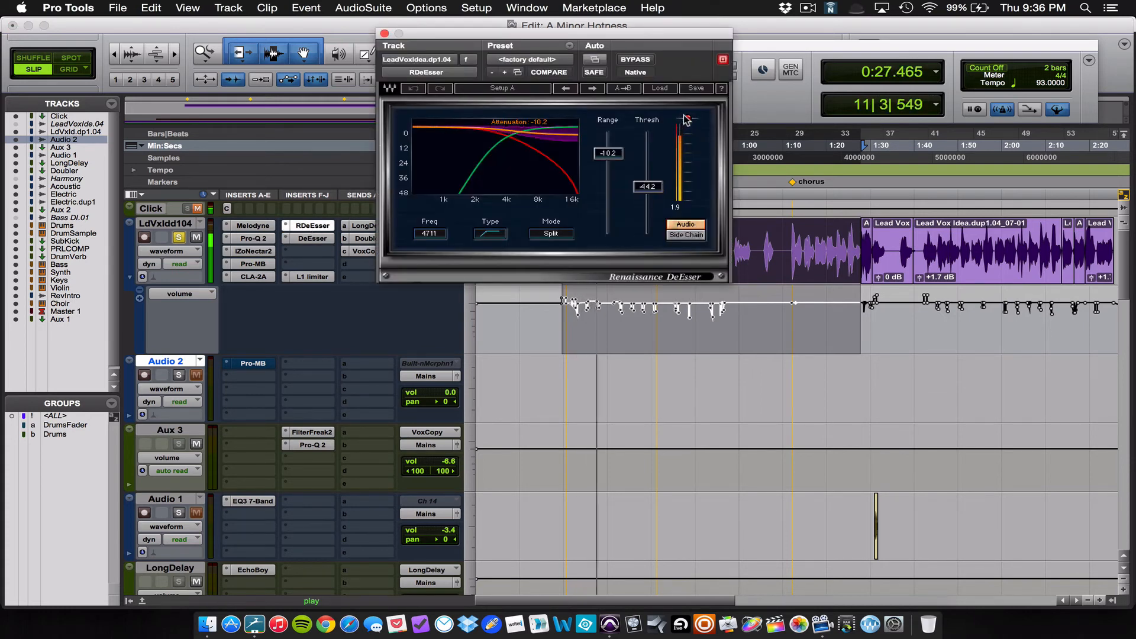
click(324, 240)
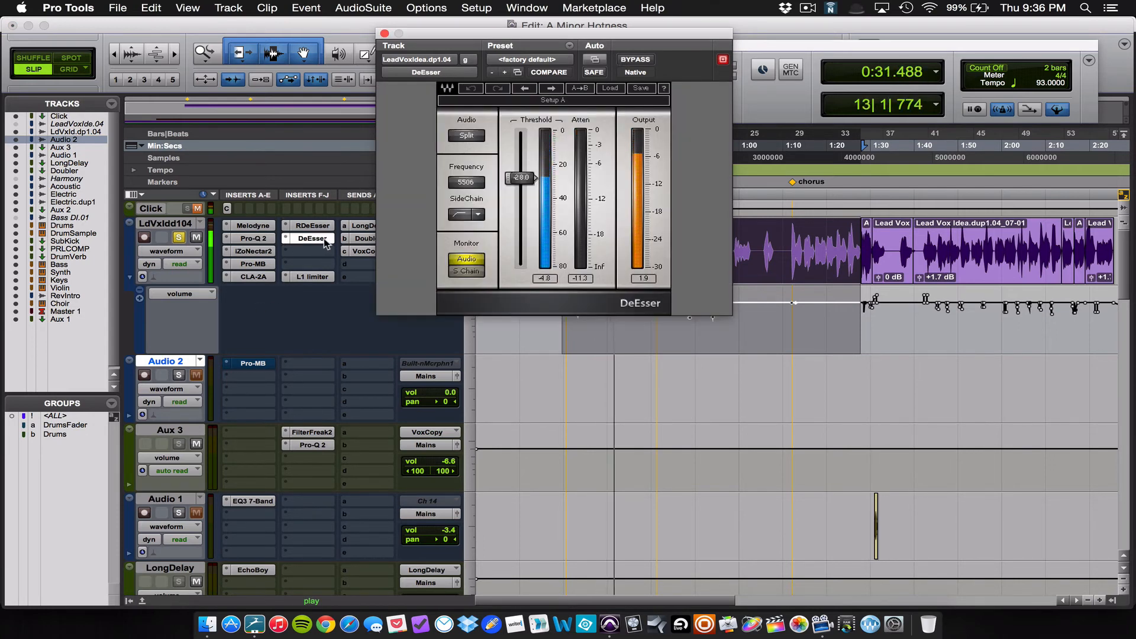
click(384, 34)
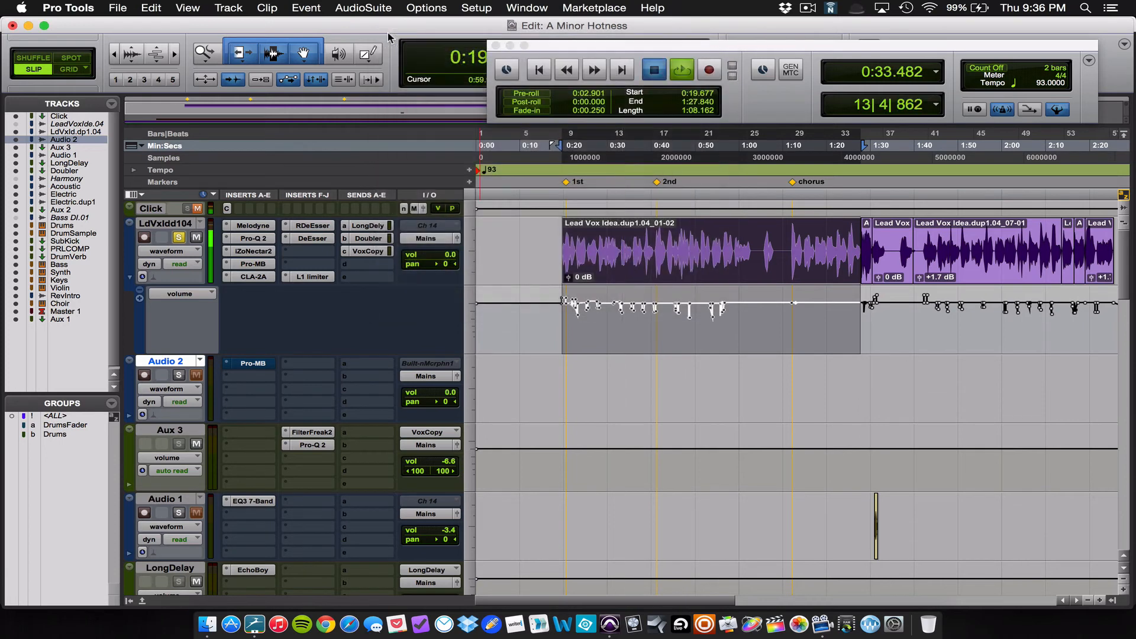
key(space)
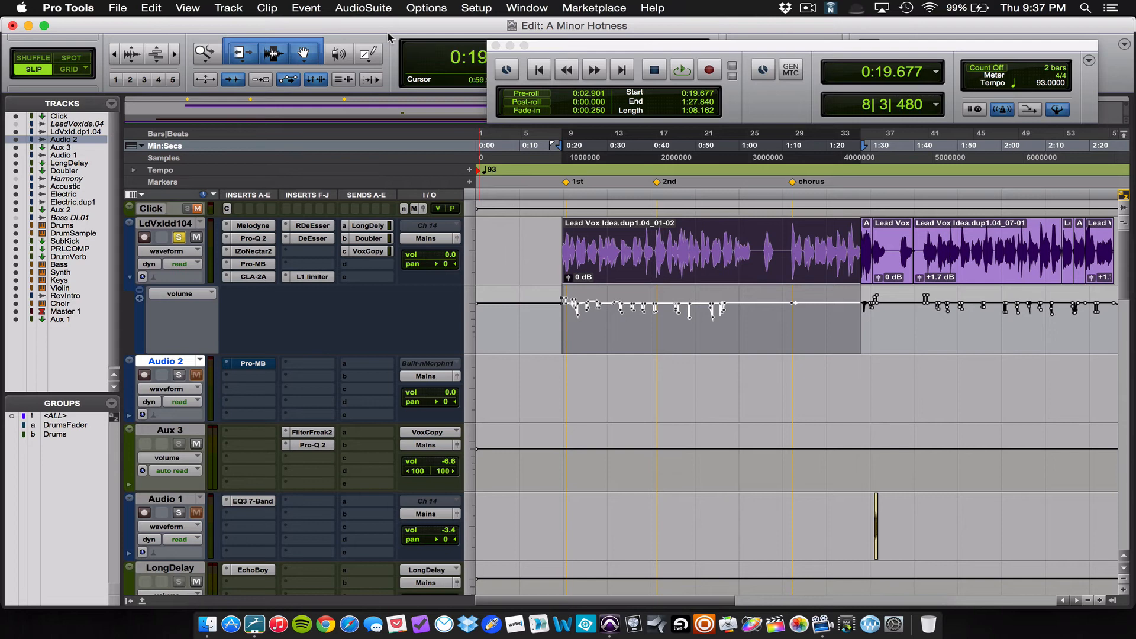
Step: Reopen the RDeEsser, switch its mode to WideBand and back to Split, and close its window
click(311, 227)
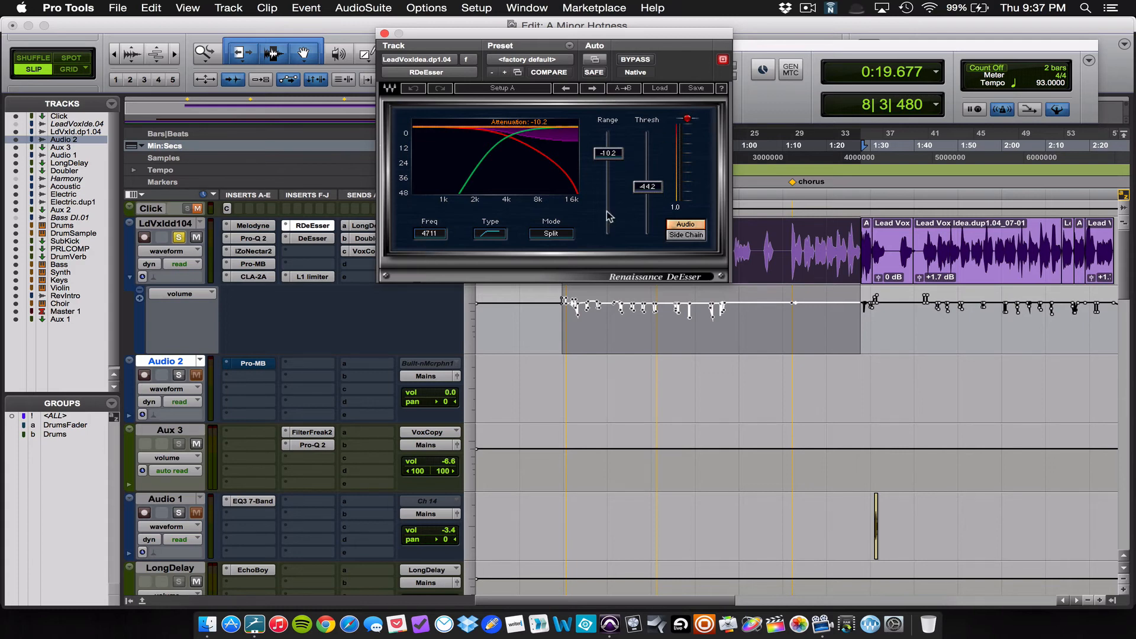
key(space)
click(547, 235)
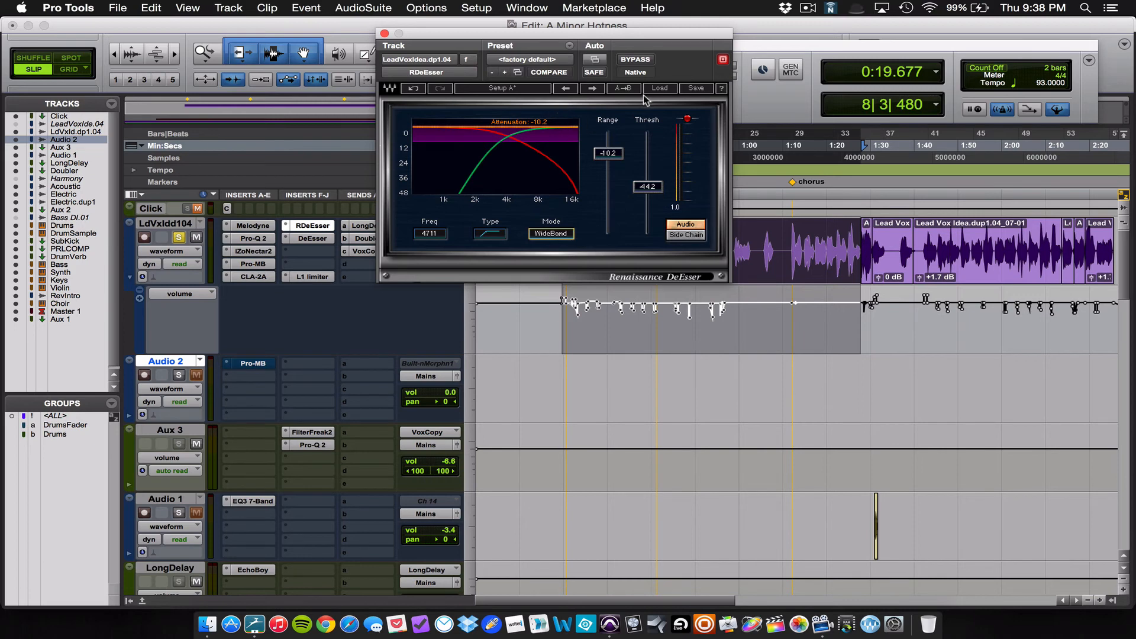
click(545, 235)
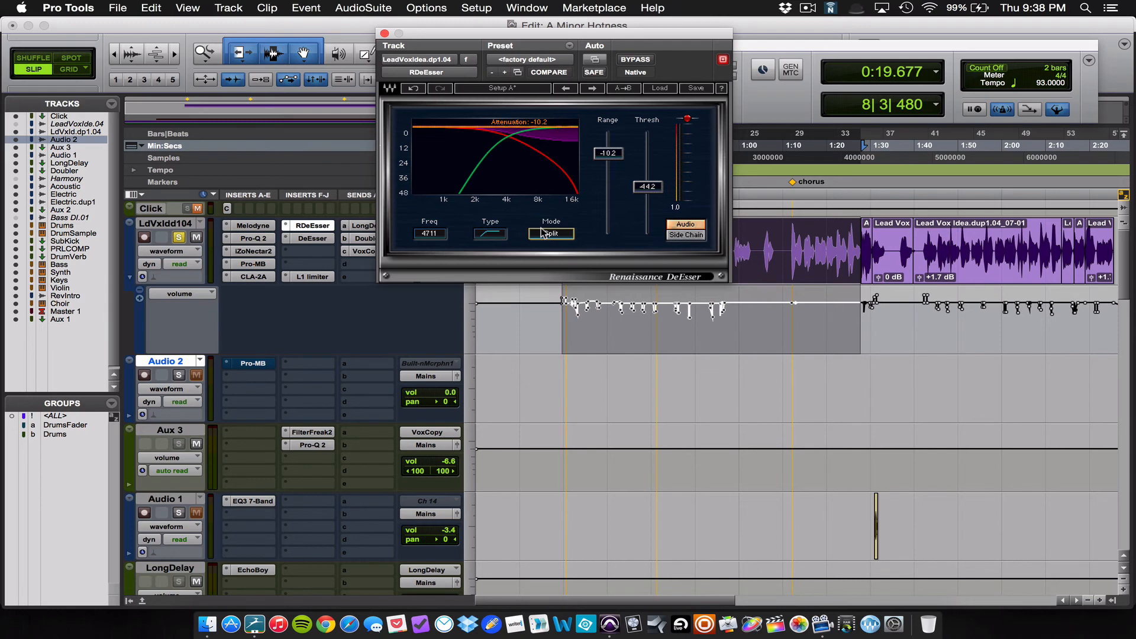
click(385, 34)
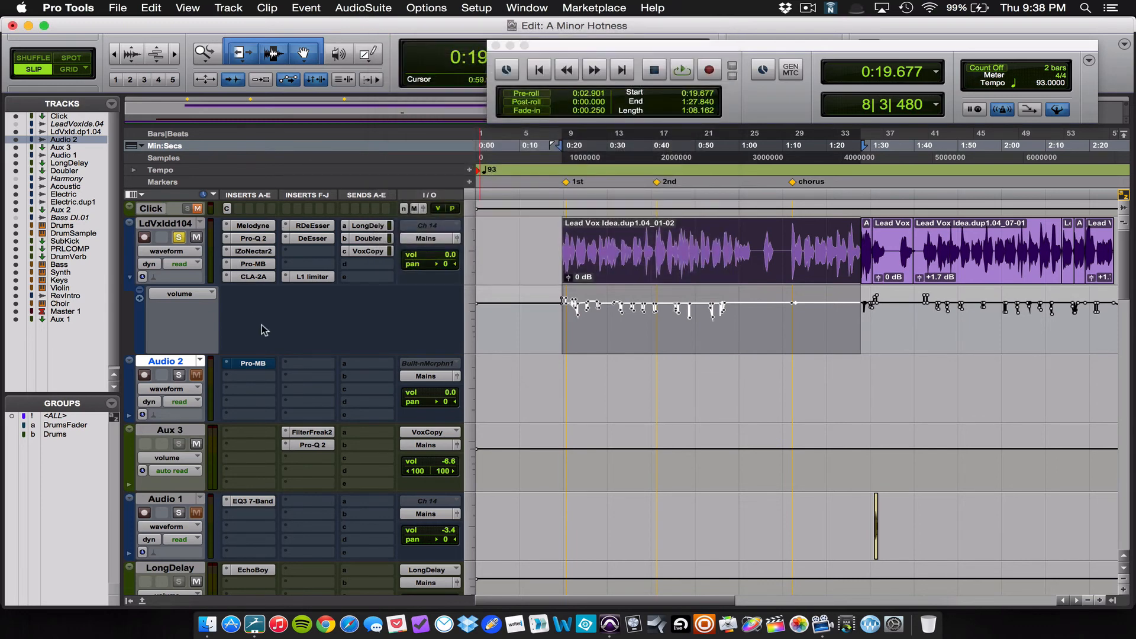
Step: Remove the lead vocal's current Pro-MB insert, move Audio 2's Pro-MB into that slot, and open it to inspect its bands
click(226, 264)
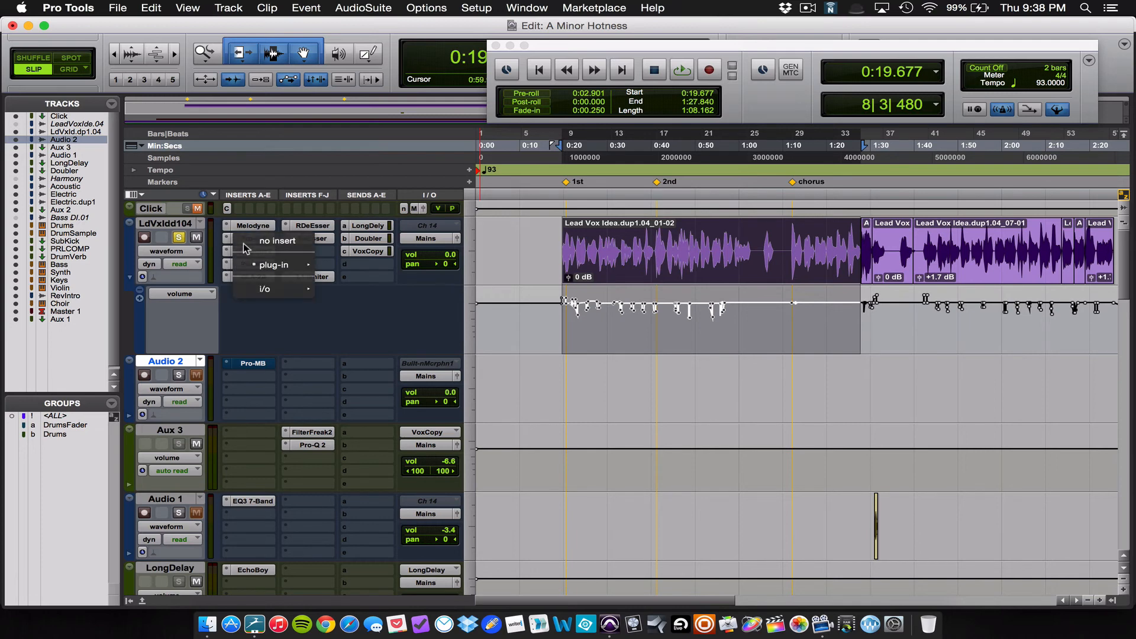
click(249, 241)
drag(249, 364, 259, 267)
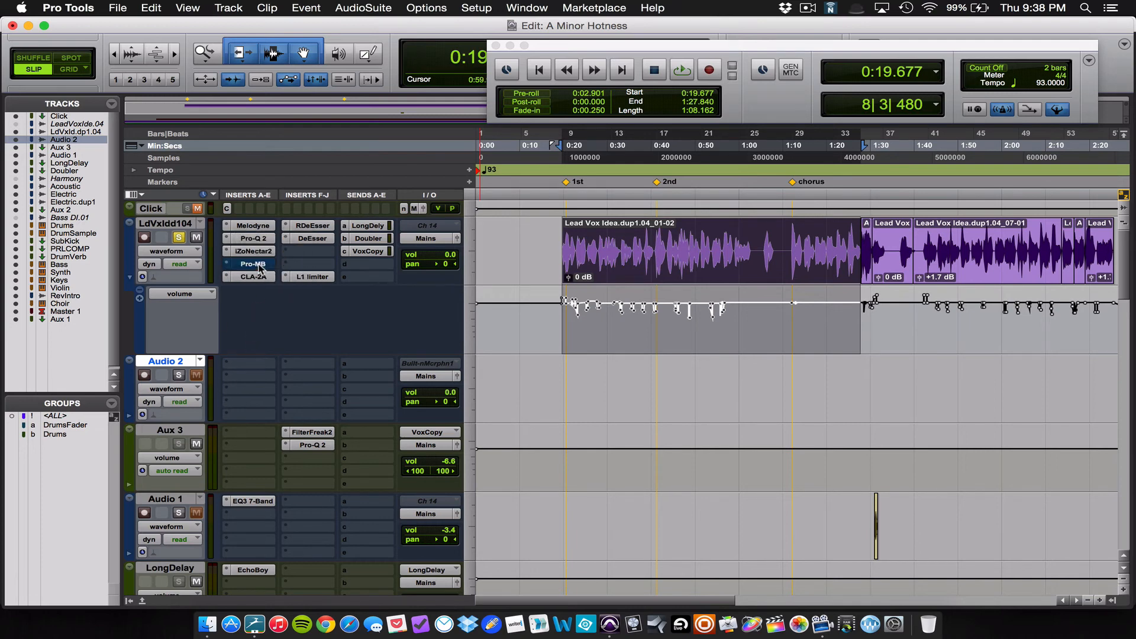
click(259, 266)
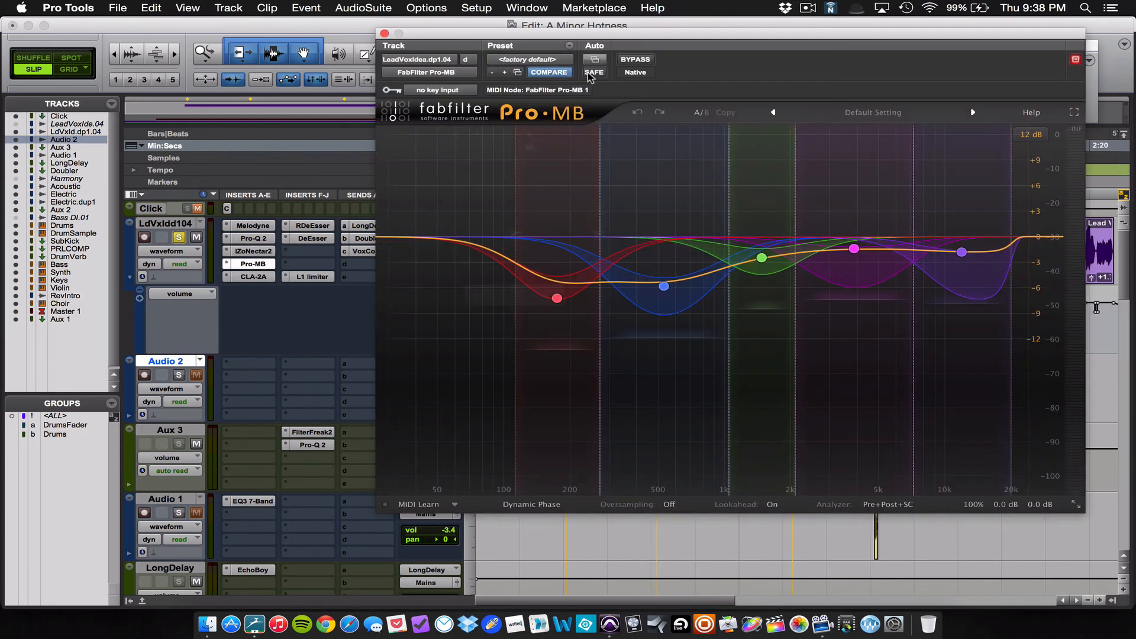
drag(677, 33, 726, 27)
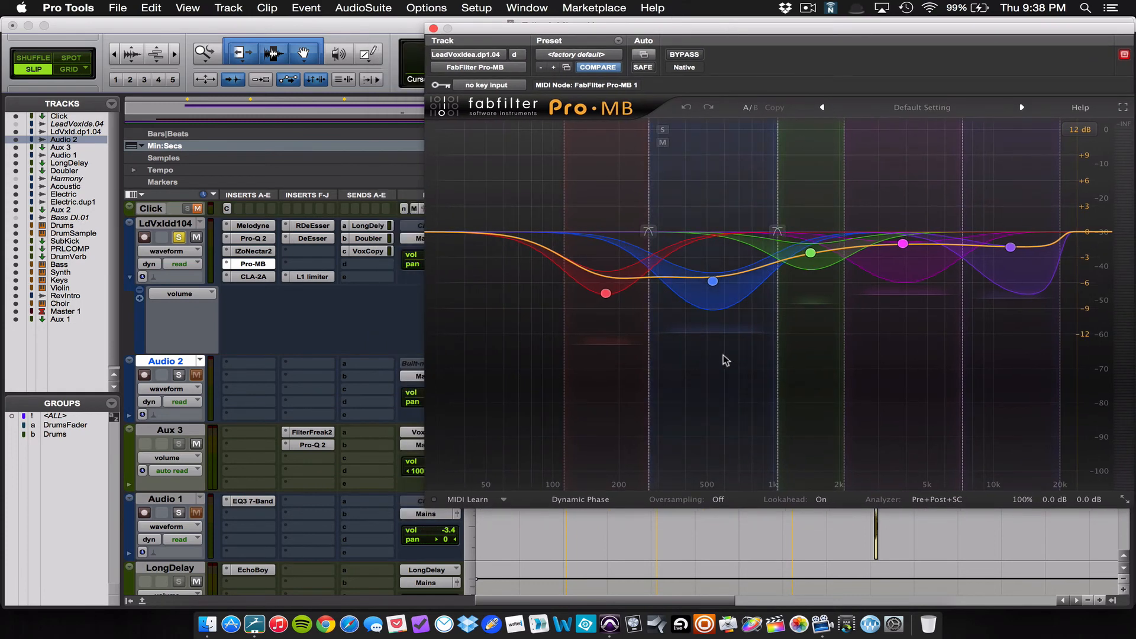
mouse_move(592, 299)
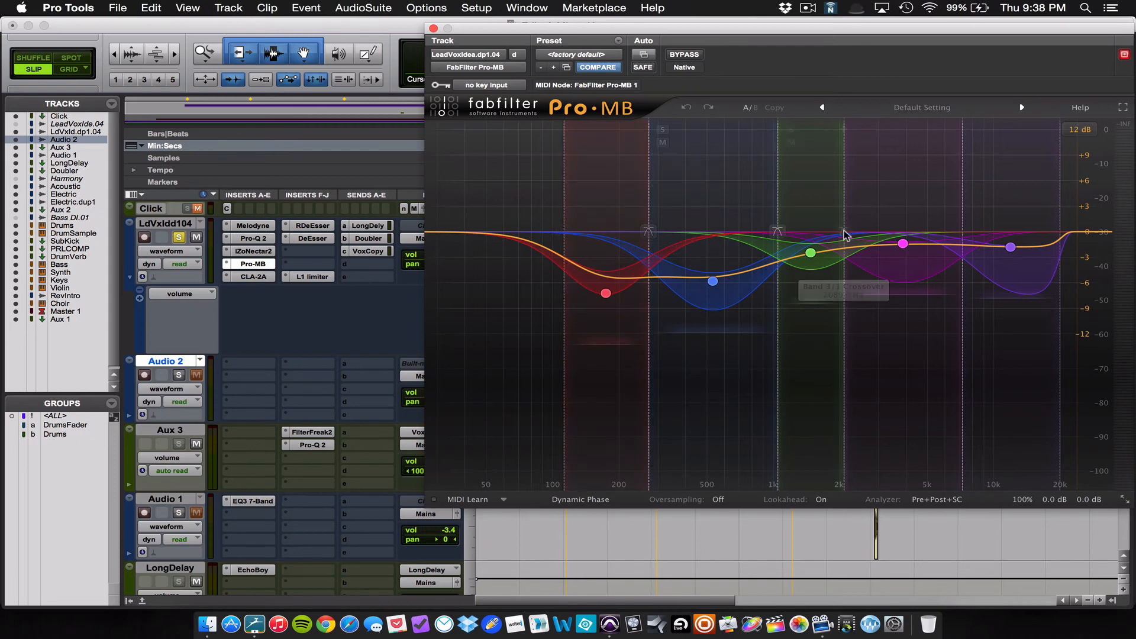
mouse_move(845, 235)
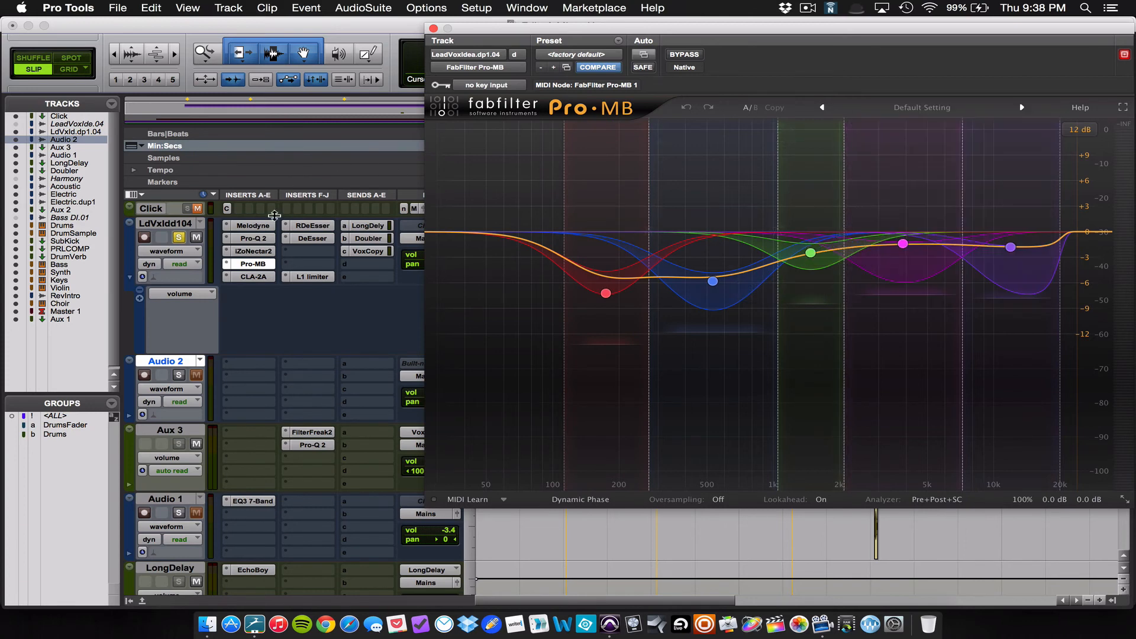
Step: Unsolo the lead vocal, audition it in the full mix with Pro-MB bypassed and re-enabled, and close the plug-in window
key(space)
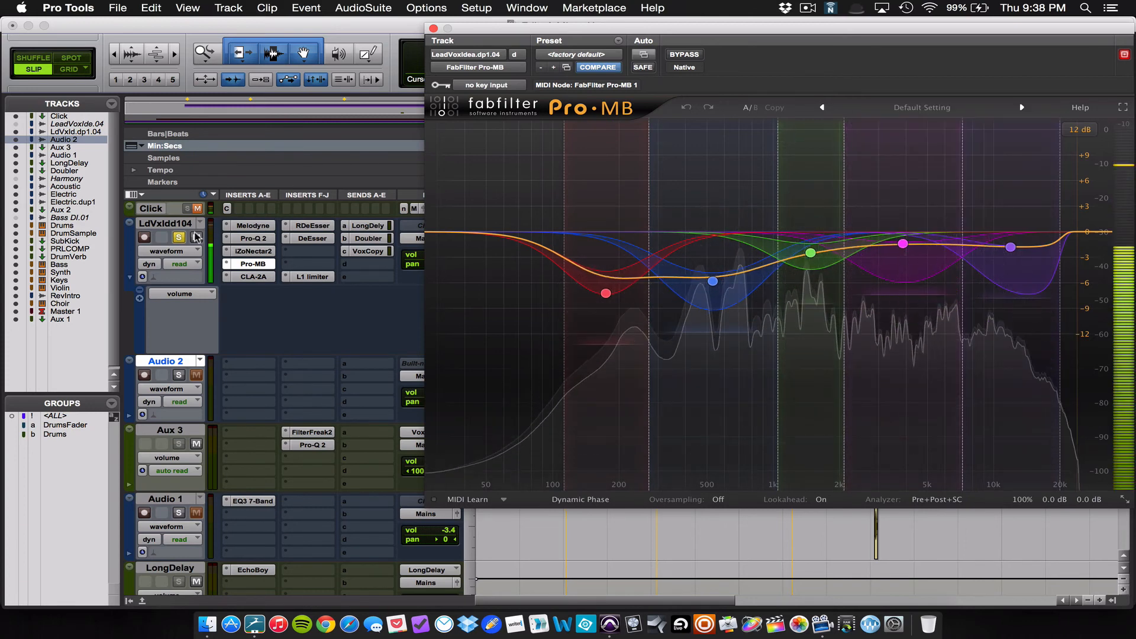
click(180, 237)
key(space)
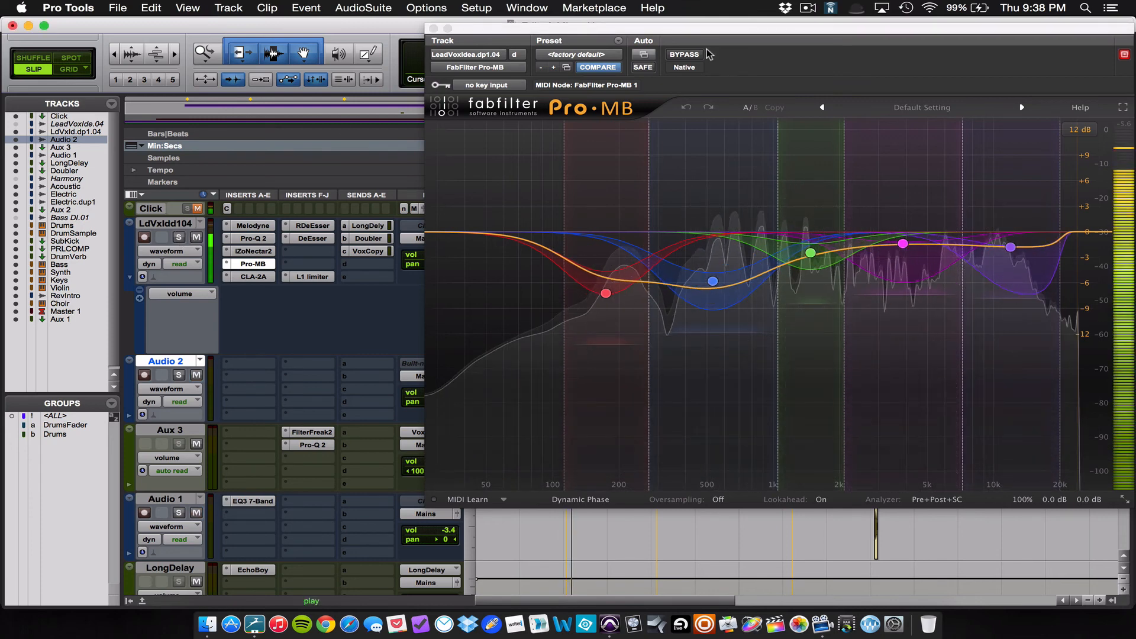
drag(764, 33, 642, 33)
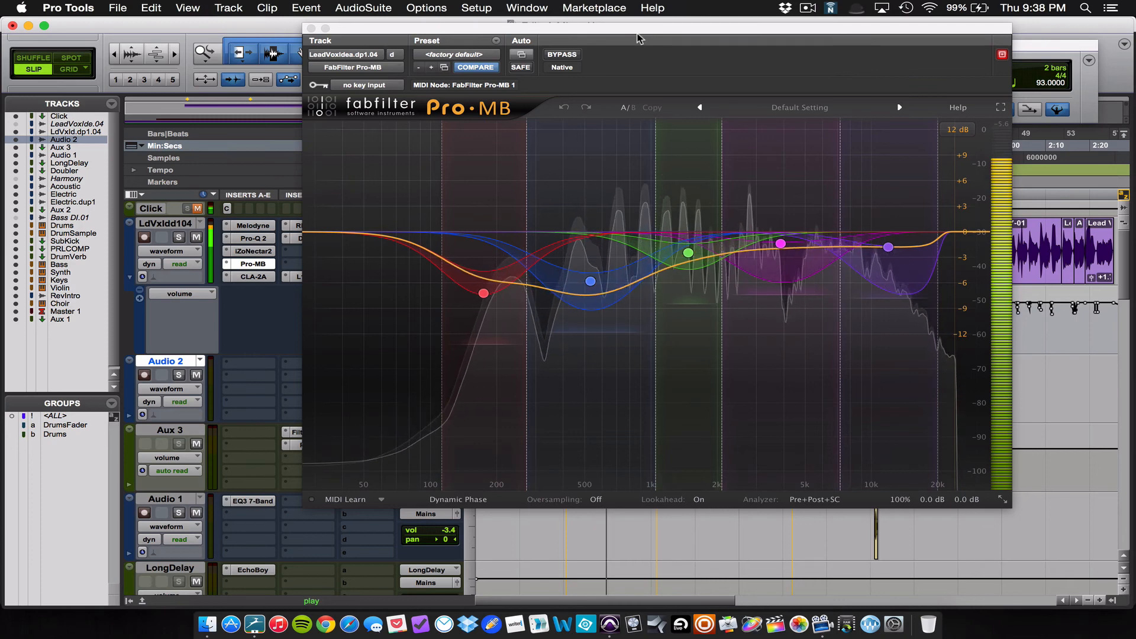
click(562, 54)
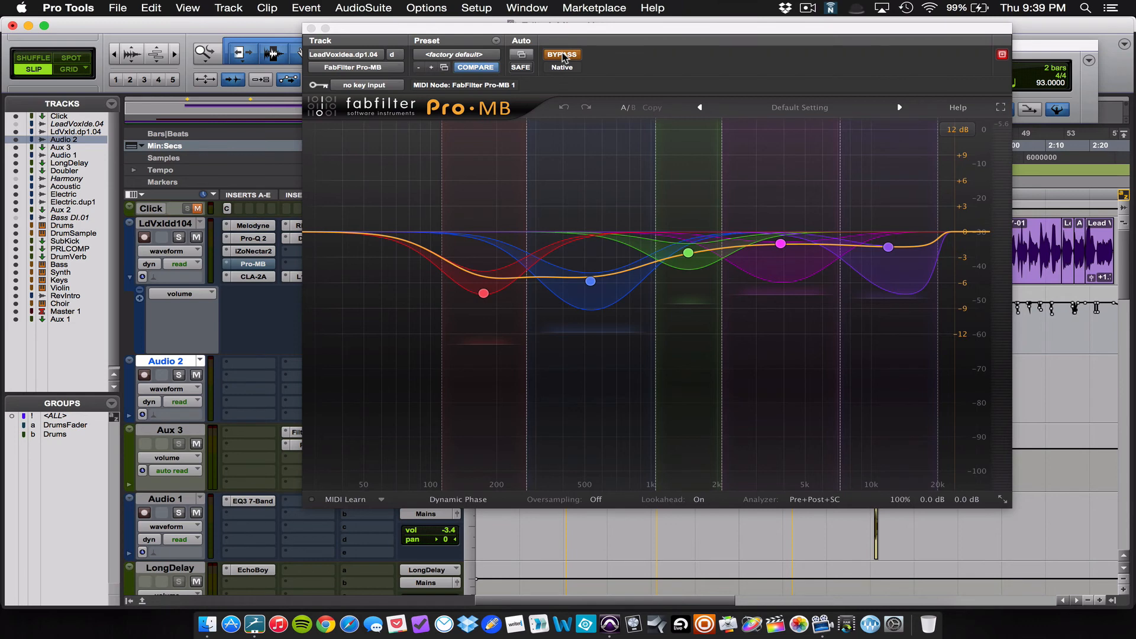
key(space)
click(562, 55)
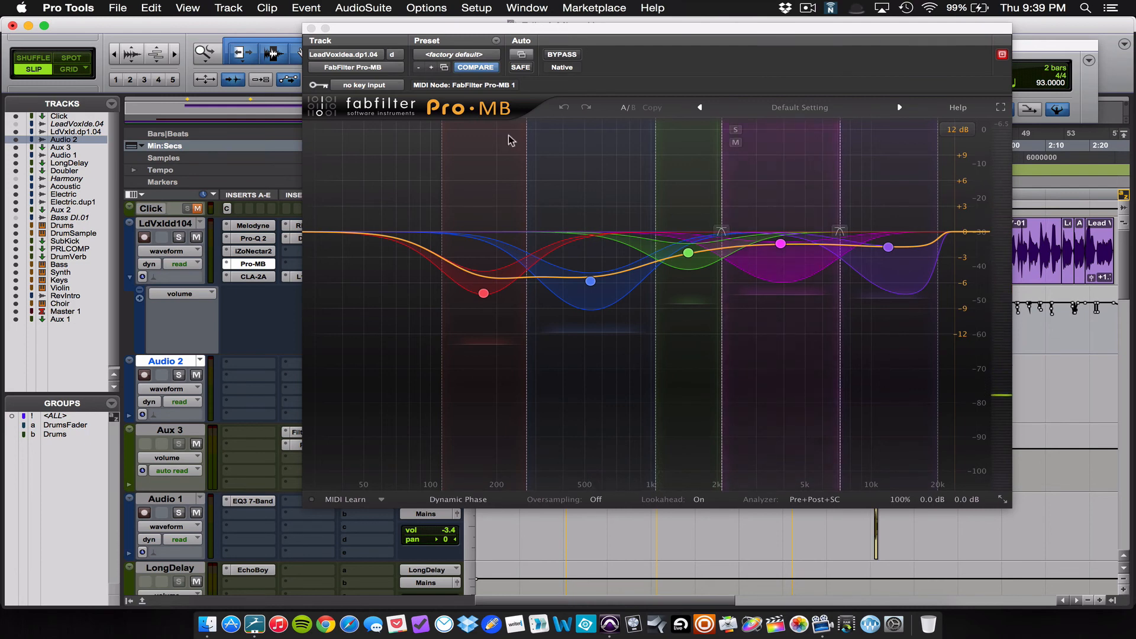
click(311, 28)
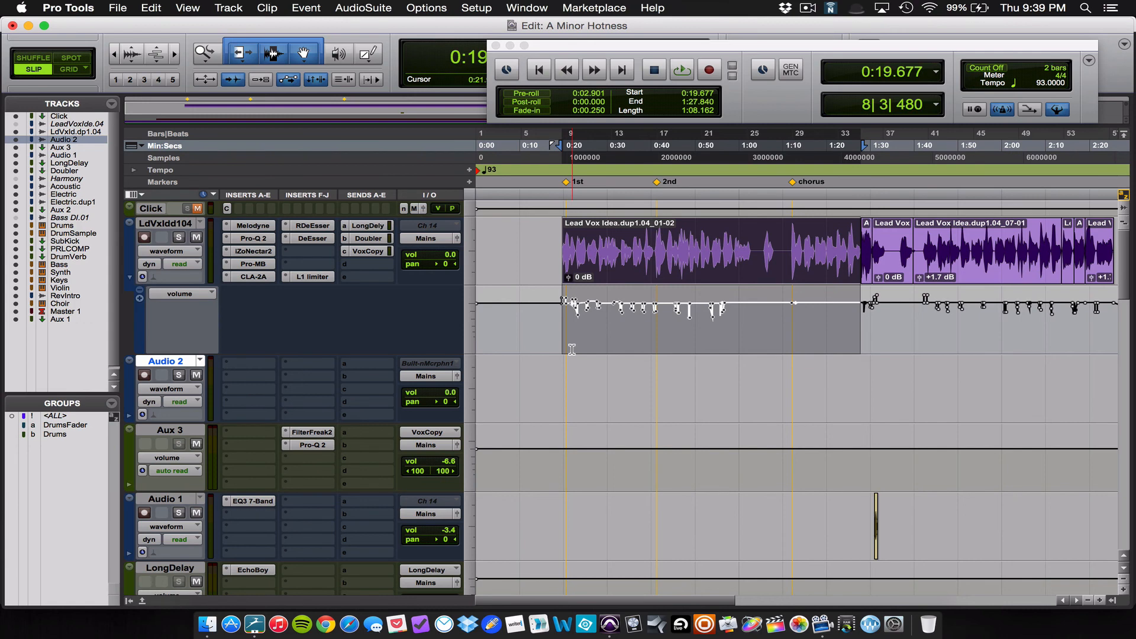
Step: Place the edit cursor at 0:19.620, just before the 1st marker, and shift the floating Transport window clear of the overview
click(561, 177)
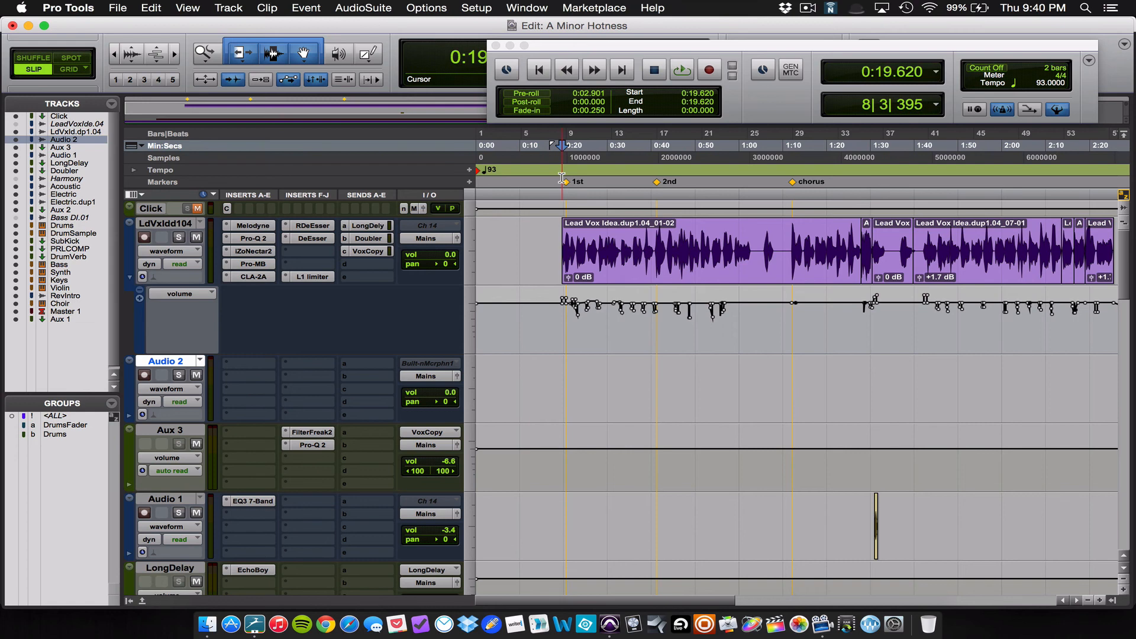
scroll(530, 332, down, 10)
scroll(531, 331, right, 2)
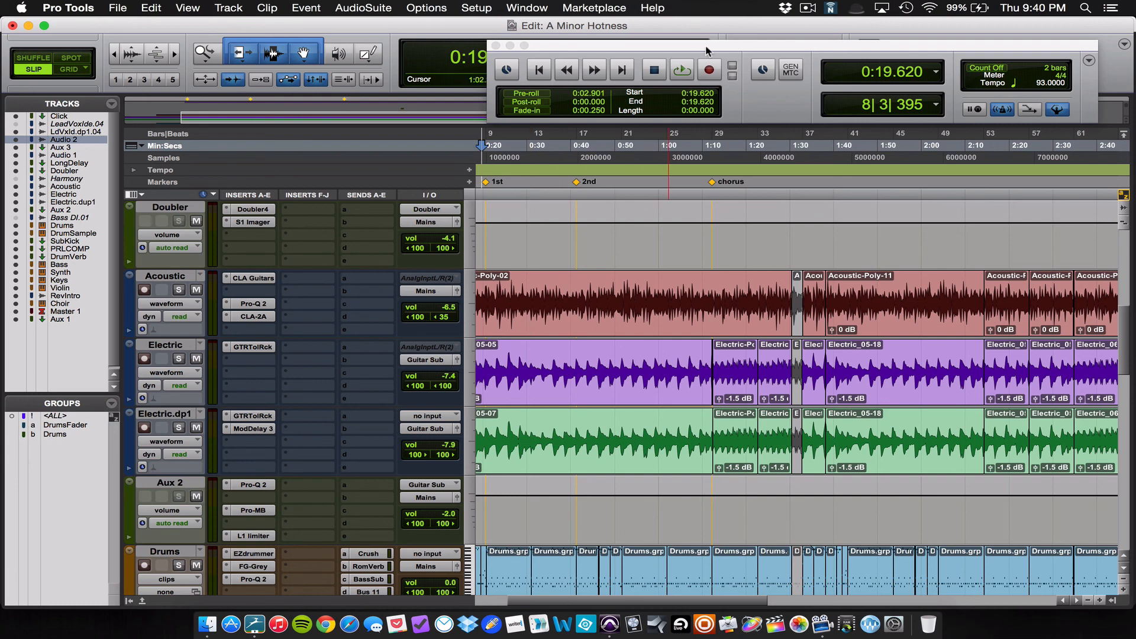
drag(706, 49, 704, 33)
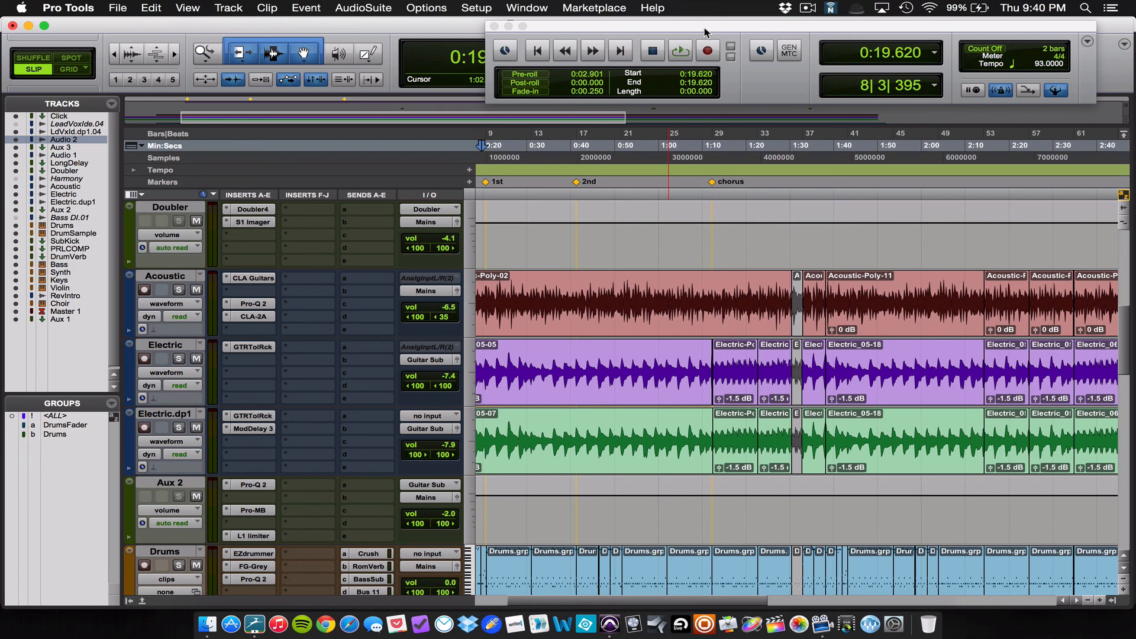
Step: Play the full mix from the session start and look over the tracks and their inserts from the lead vocal to Master 1
key(Return)
key(space)
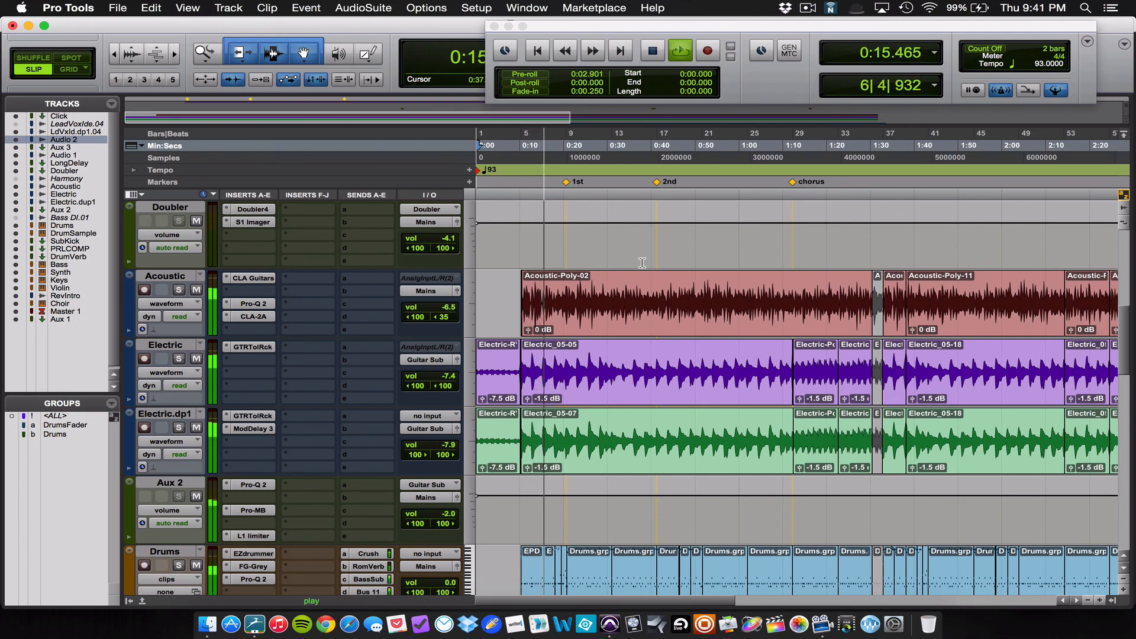
scroll(642, 263, up, 10)
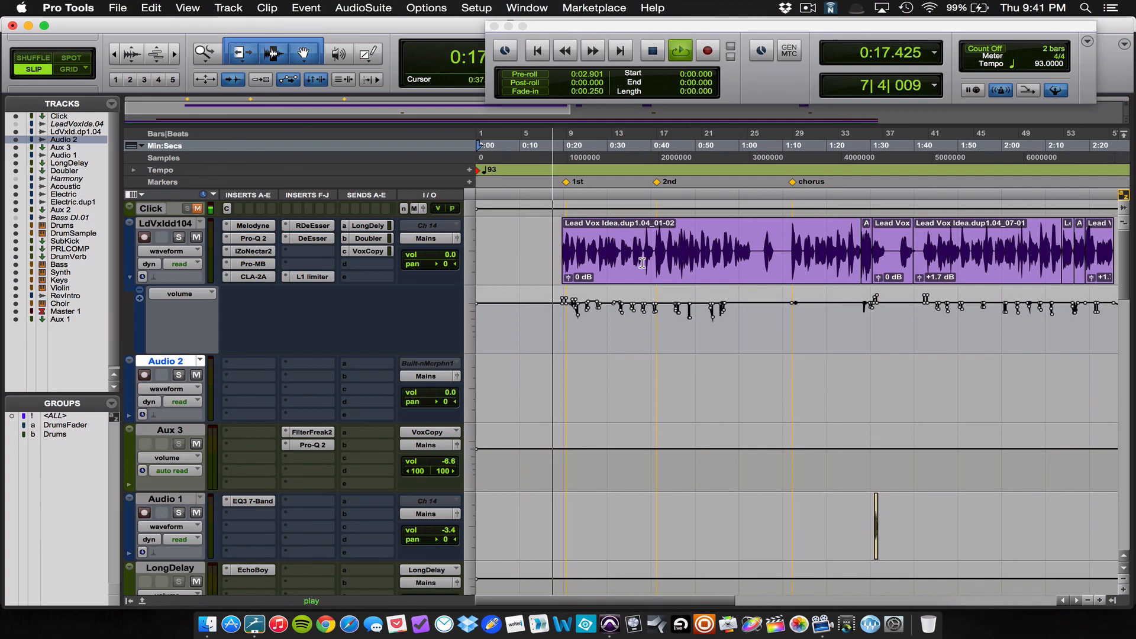
scroll(642, 262, down, 5)
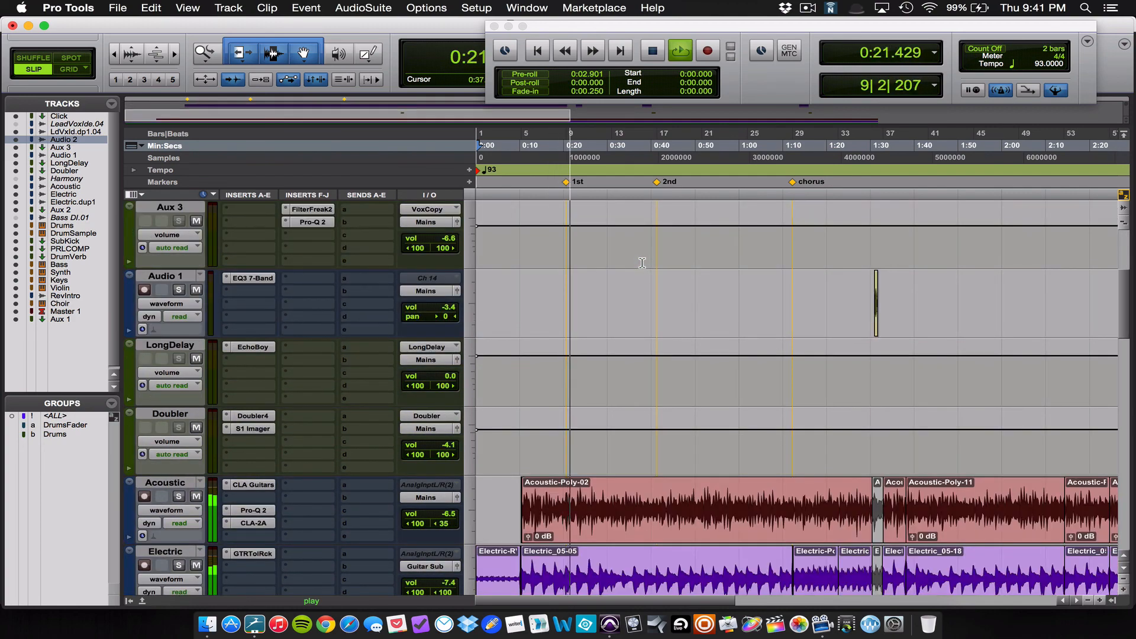
scroll(642, 262, down, 5)
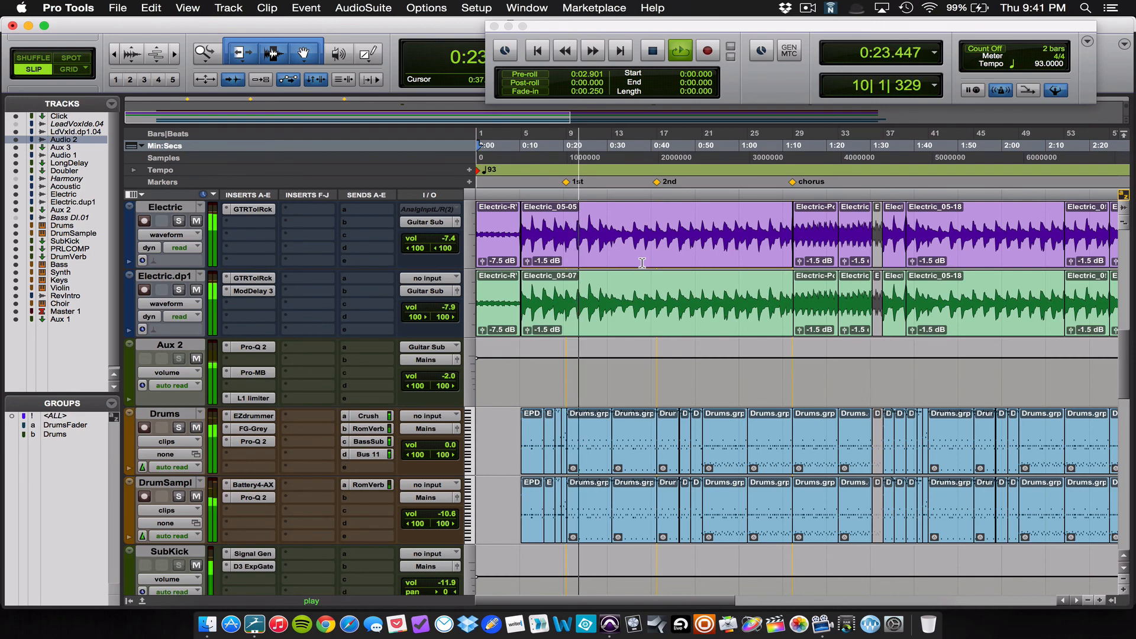
scroll(642, 262, down, 10)
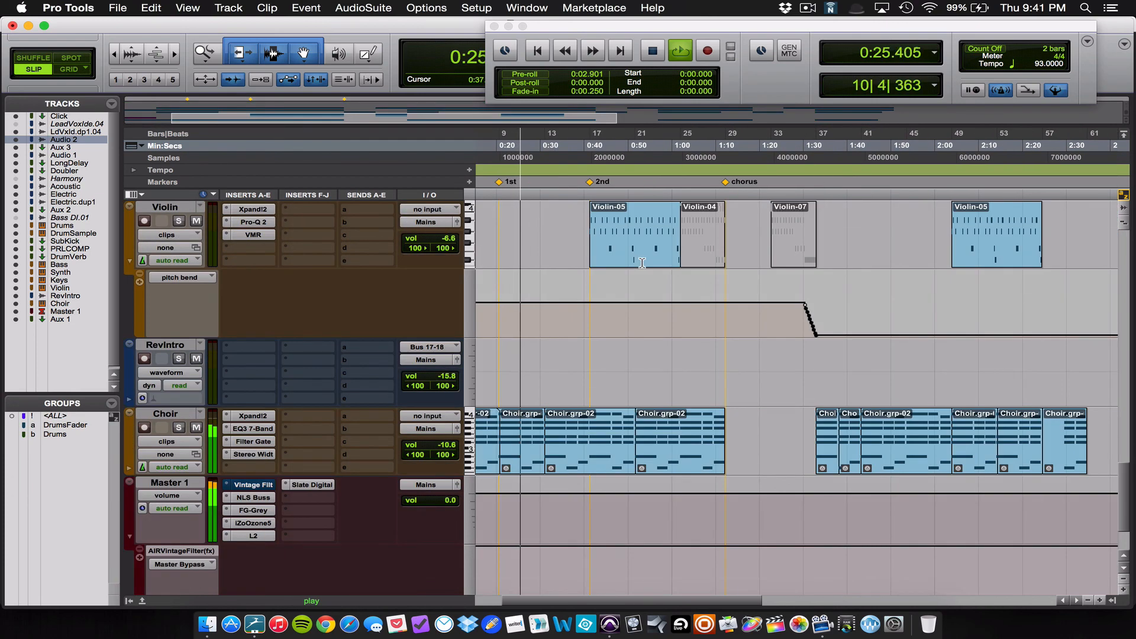
scroll(642, 262, up, 5)
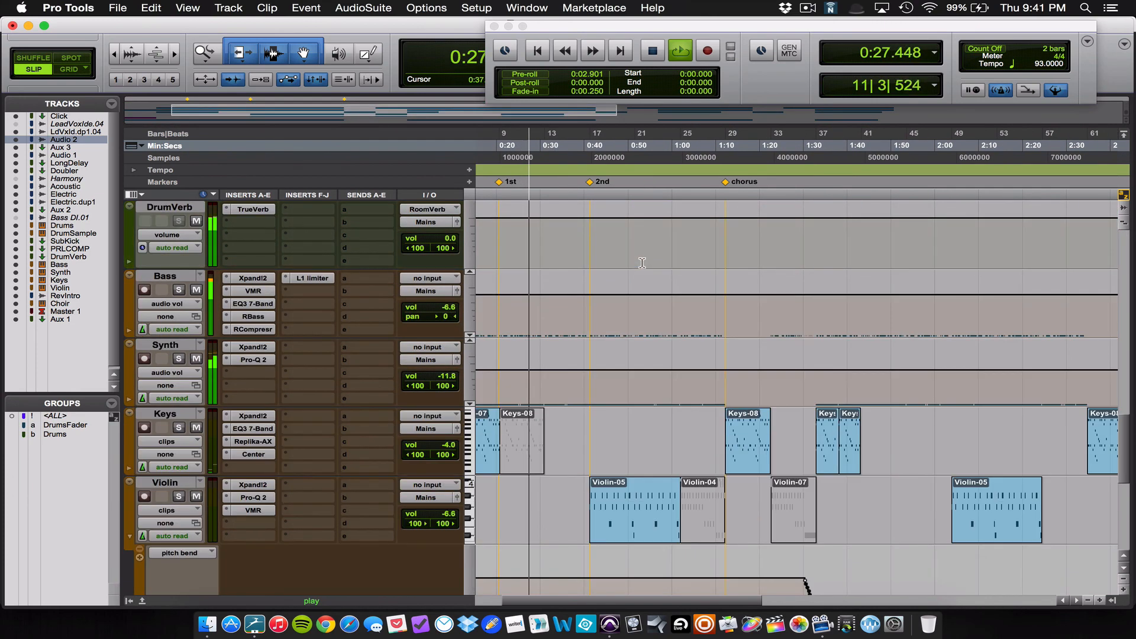
scroll(642, 263, up, 1)
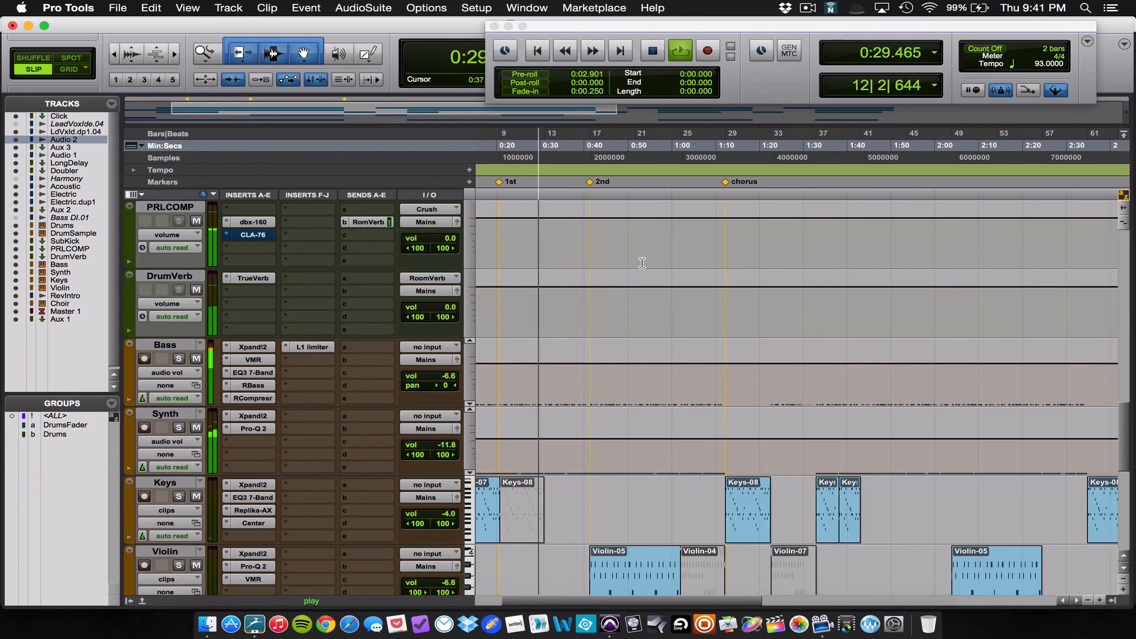